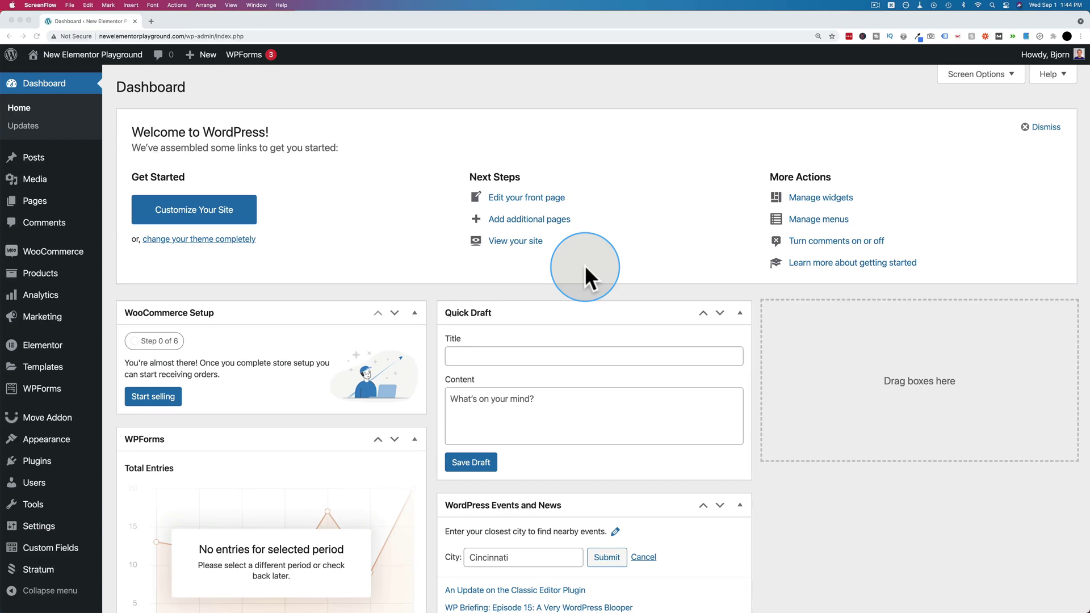
# Open the Home page from the WordPress Pages list in Elementor and scroll to the 'amazing things for you' section
pyautogui.click(34, 201)
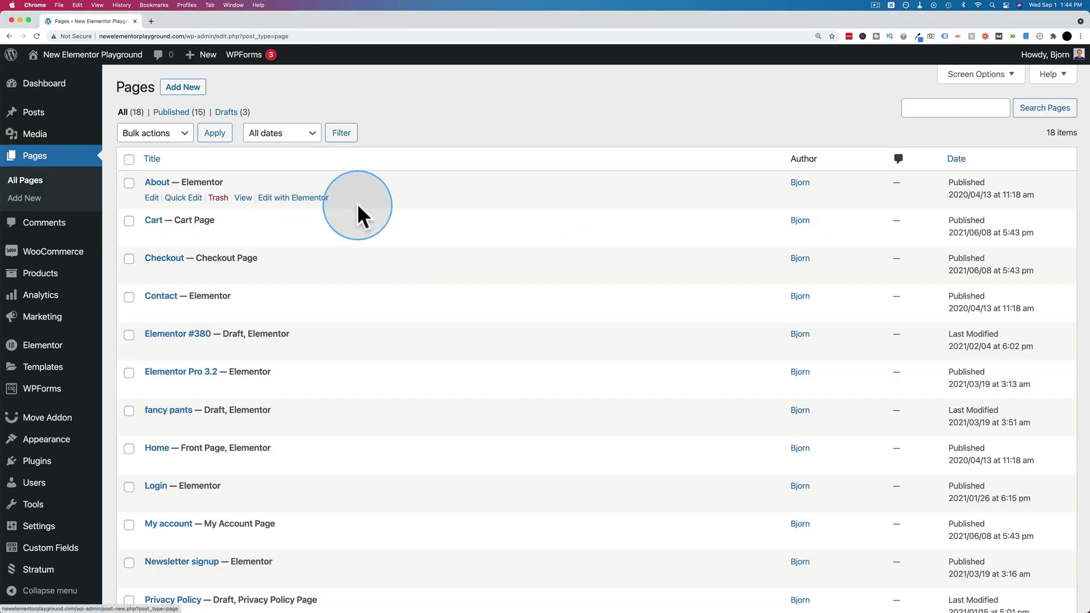
pyautogui.scroll(-5, 359, 203)
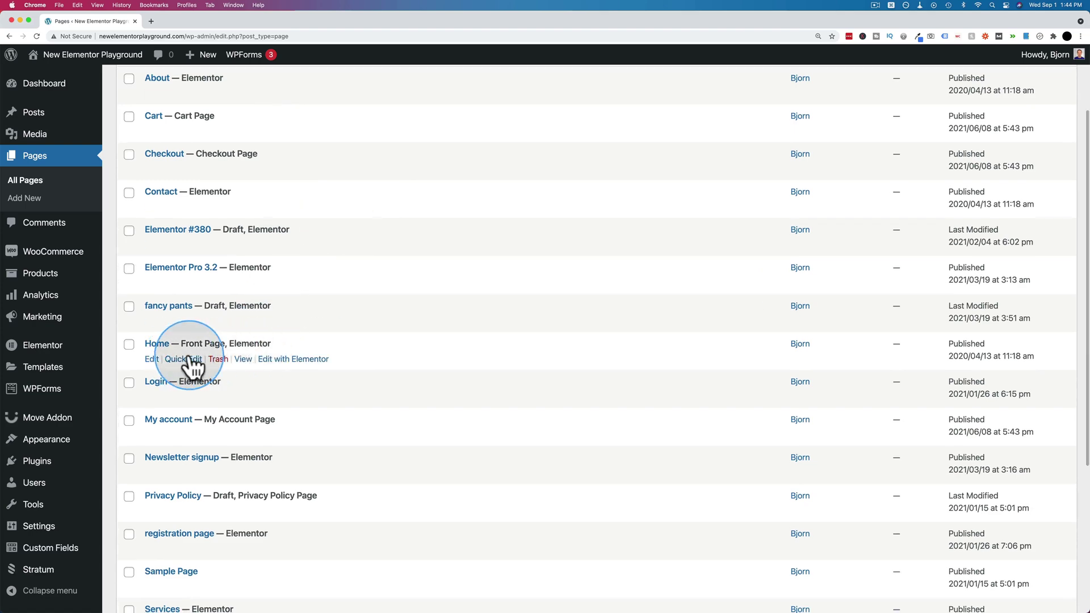
pyautogui.click(281, 369)
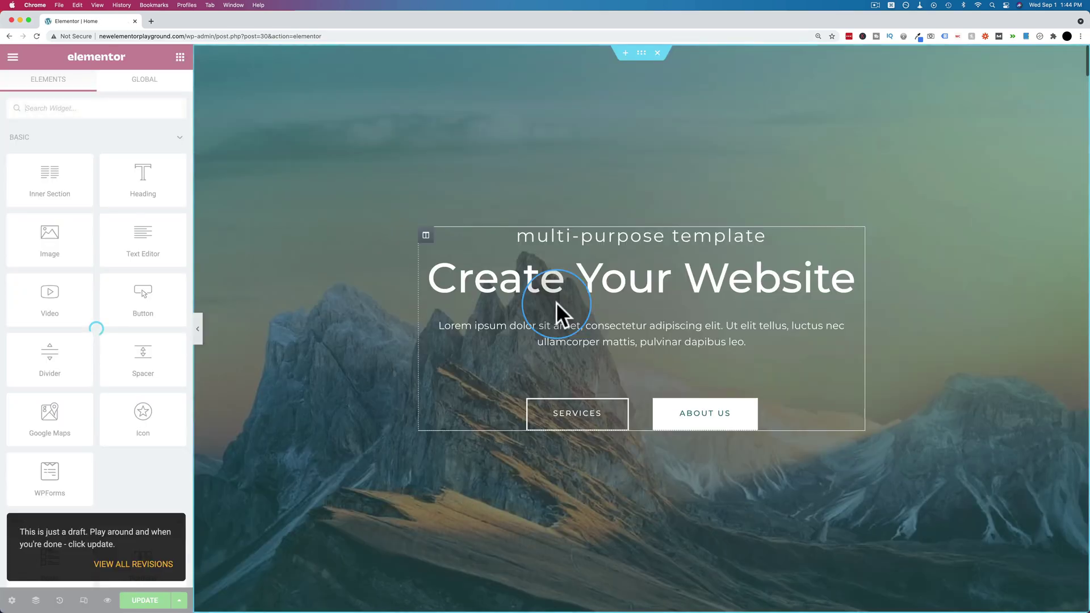
pyautogui.scroll(-6, 448, 426)
pyautogui.scroll(-6, 449, 426)
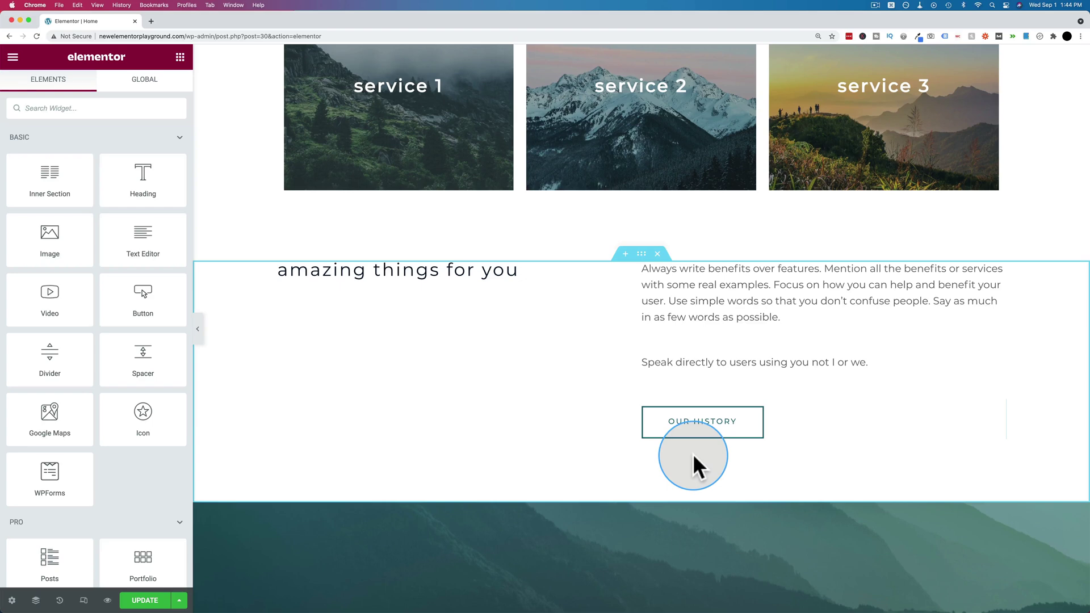
pyautogui.scroll(-2, 694, 462)
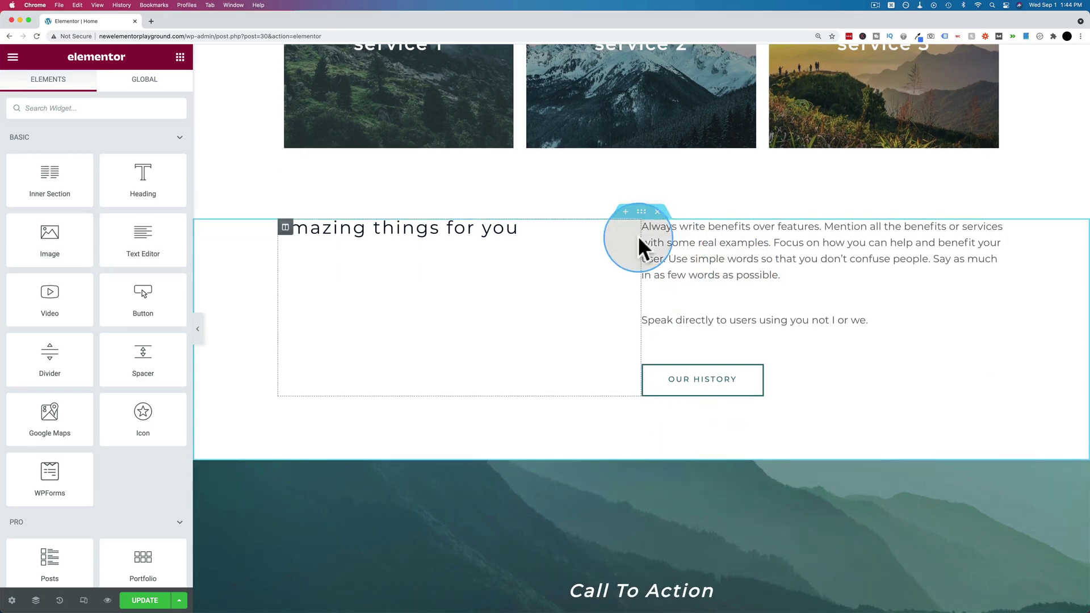
# Set the 'Always write benefits…' text widget to hide on tablet and mobile but stay visible on desktop
pyautogui.click(911, 249)
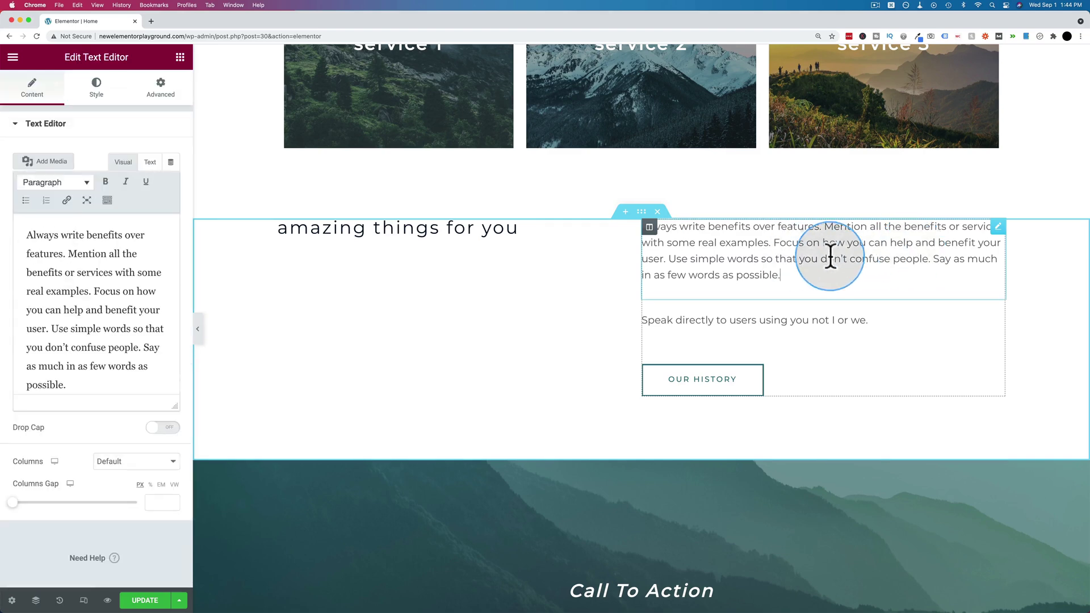
pyautogui.click(161, 90)
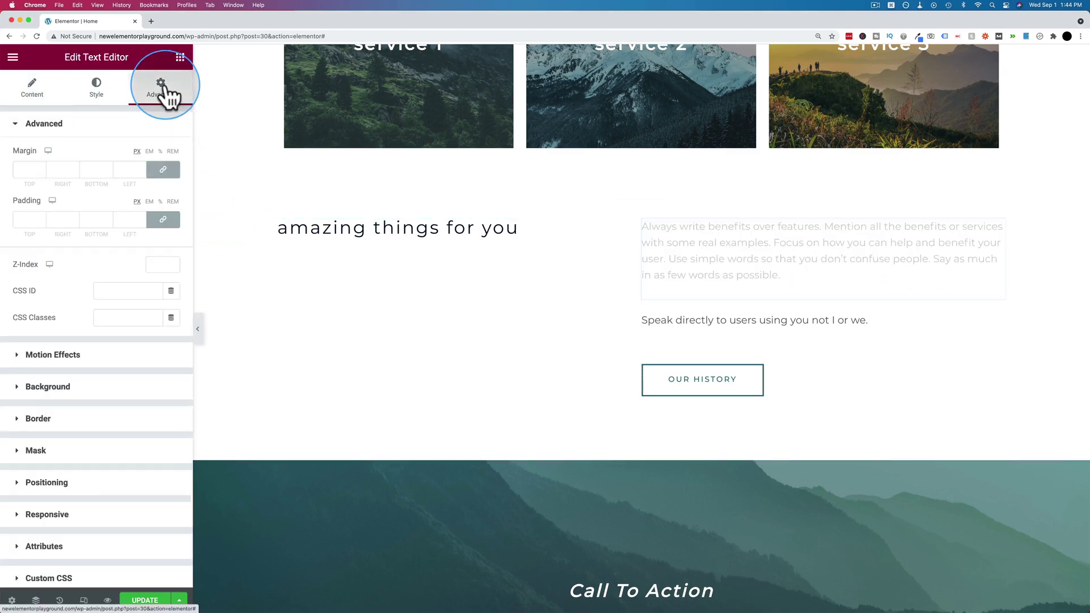
pyautogui.scroll(-3, 74, 517)
pyautogui.click(59, 436)
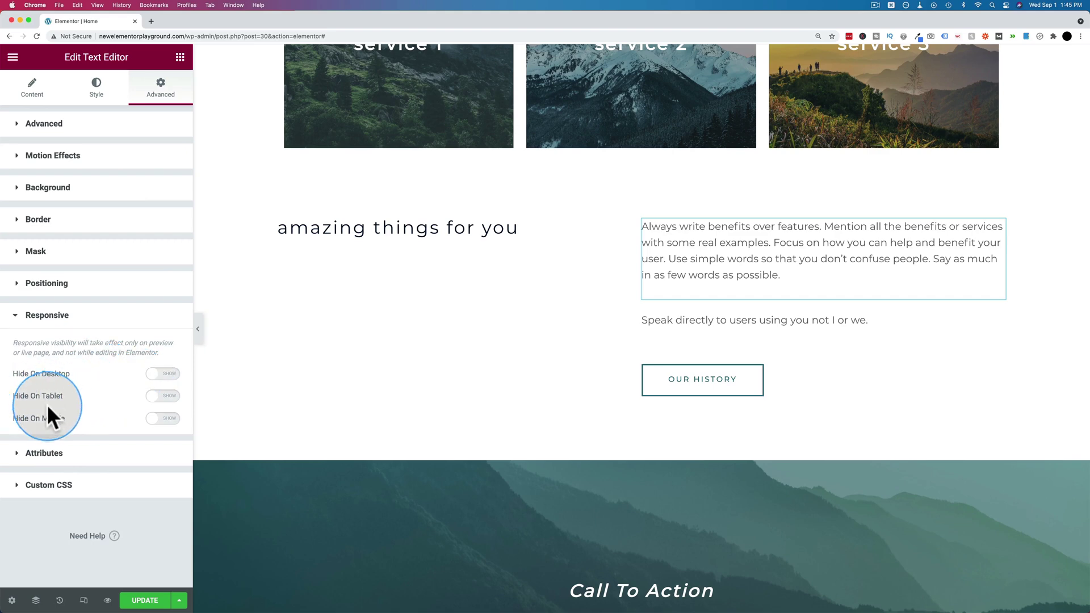
pyautogui.click(159, 396)
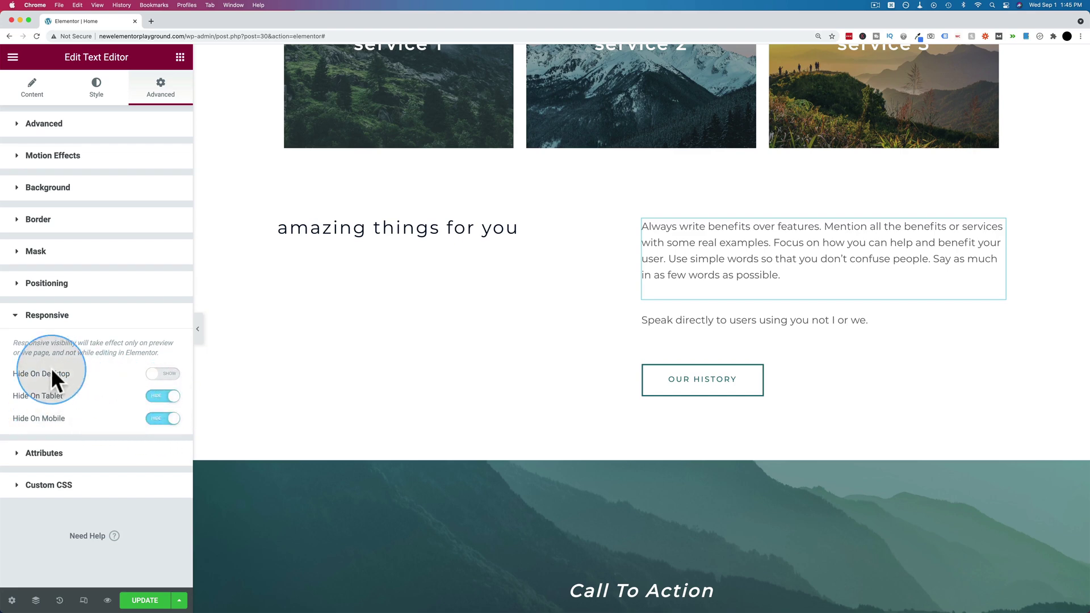
pyautogui.click(162, 373)
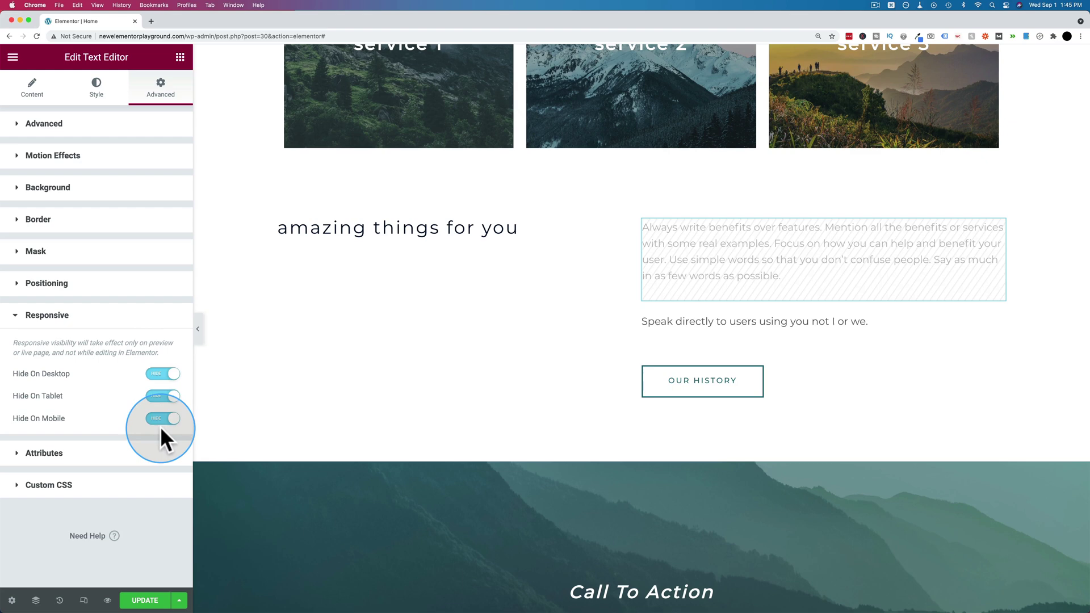
pyautogui.click(162, 373)
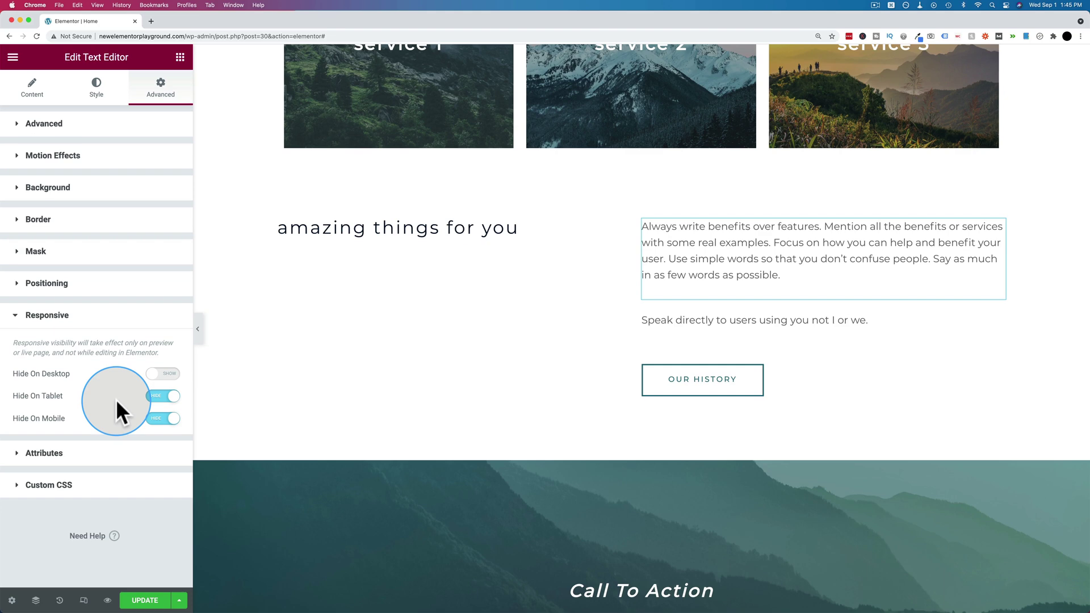
# Append 'This is specific to mobile phone users.' to the paragraph and make it show only on mobile
pyautogui.click(162, 396)
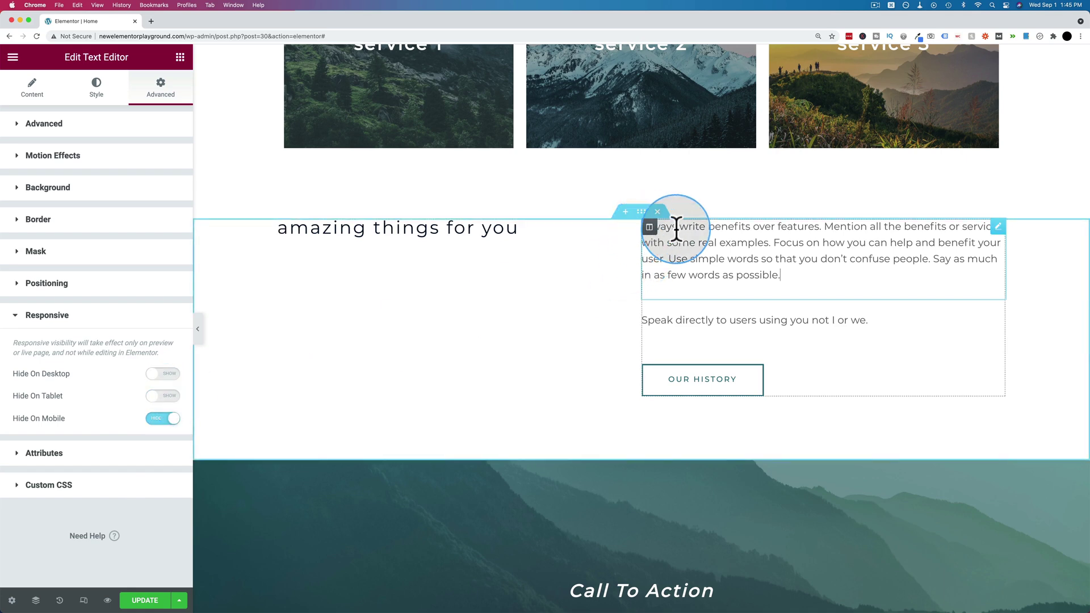
pyautogui.write('This is specific to mobile phone users.')
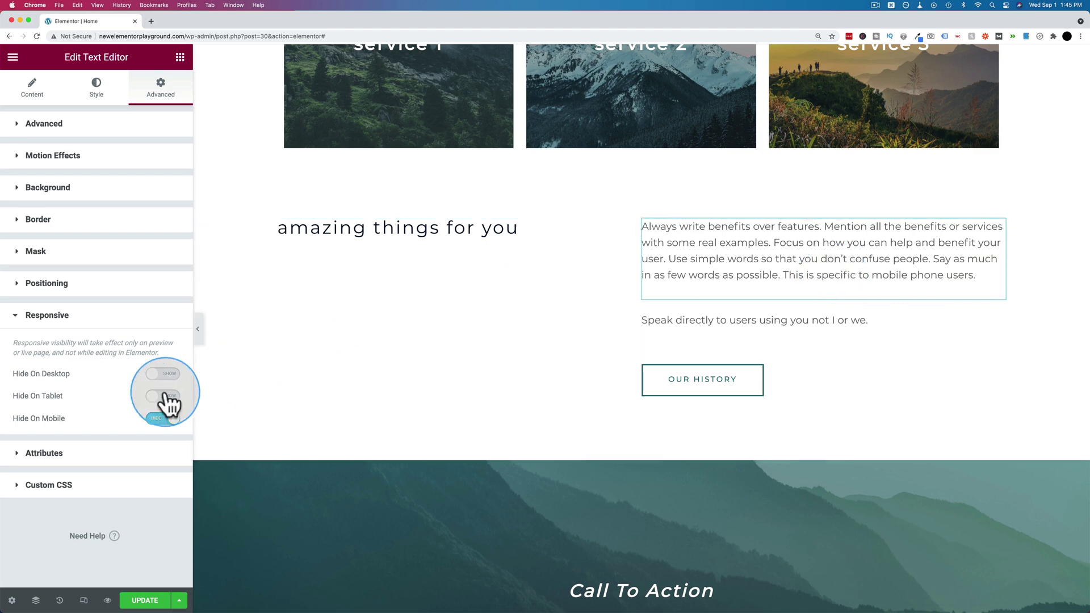
pyautogui.click(162, 419)
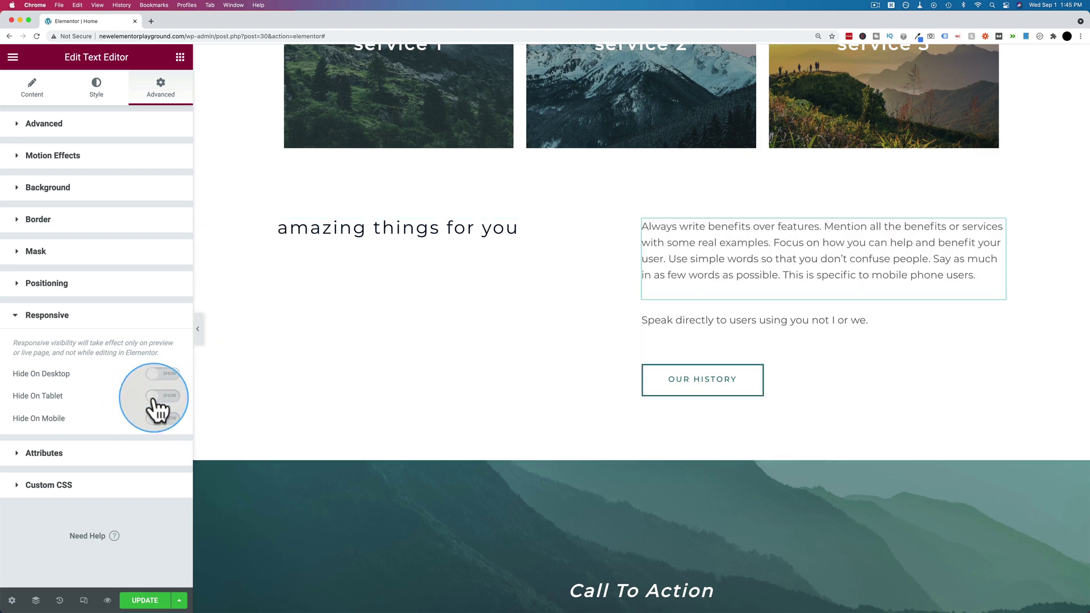
pyautogui.click(165, 396)
pyautogui.click(153, 373)
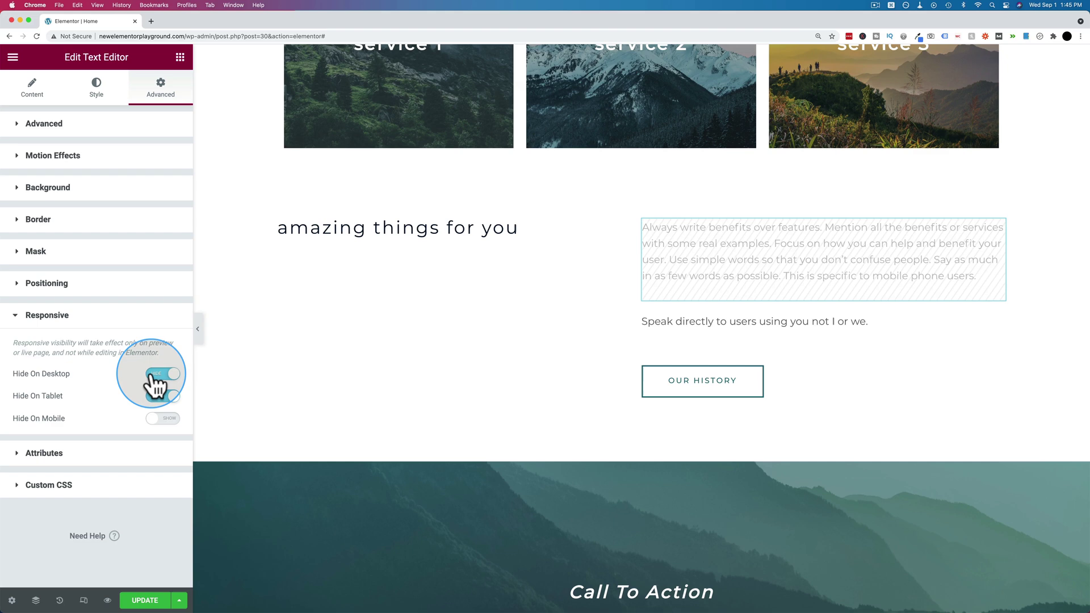
# Duplicate the mobile paragraph and change the copy's ending to 'This is specific to tablet users.'
pyautogui.rightClick(997, 235)
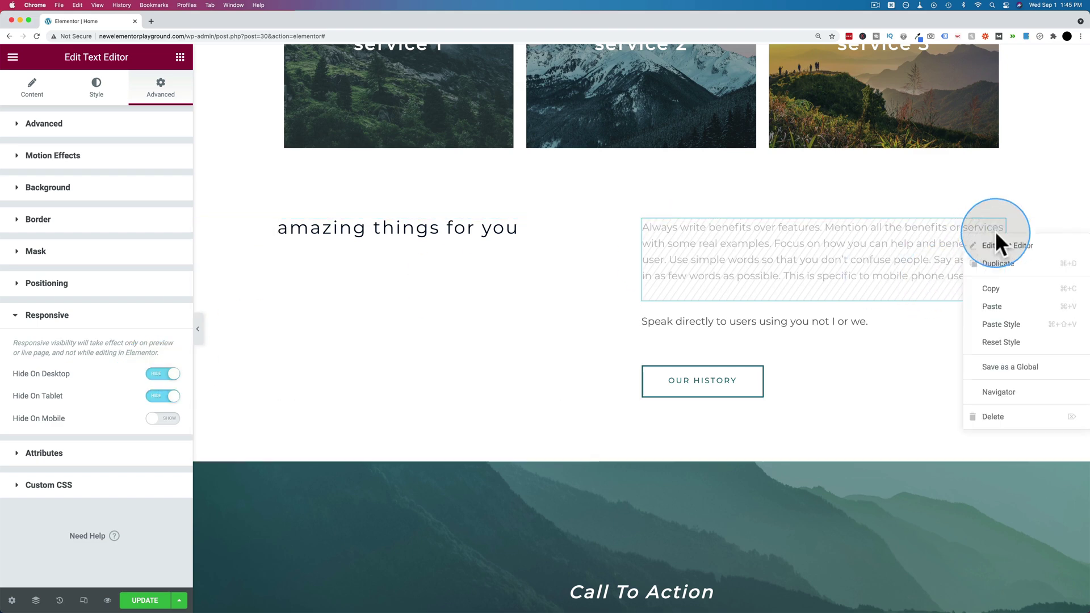
pyautogui.click(998, 261)
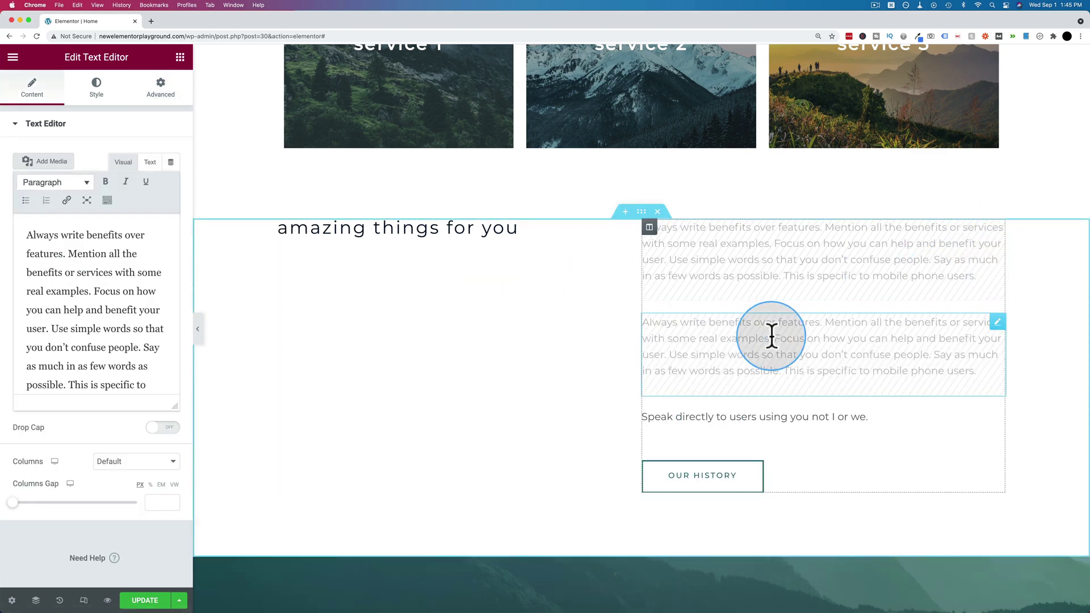
pyautogui.moveTo(942, 377); pyautogui.dragTo(895, 371)
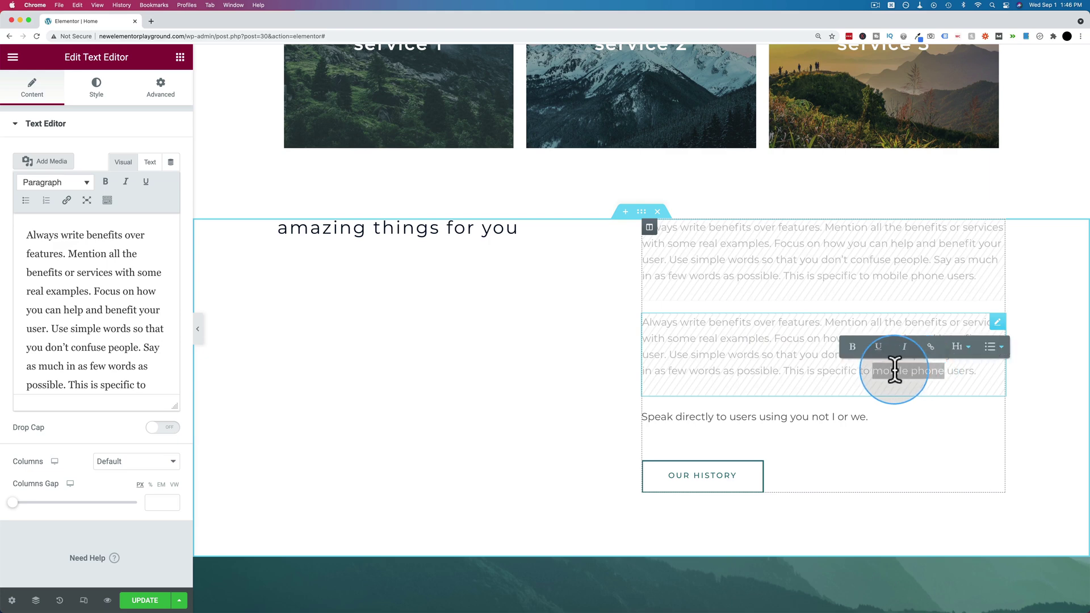
pyautogui.write('tabl')
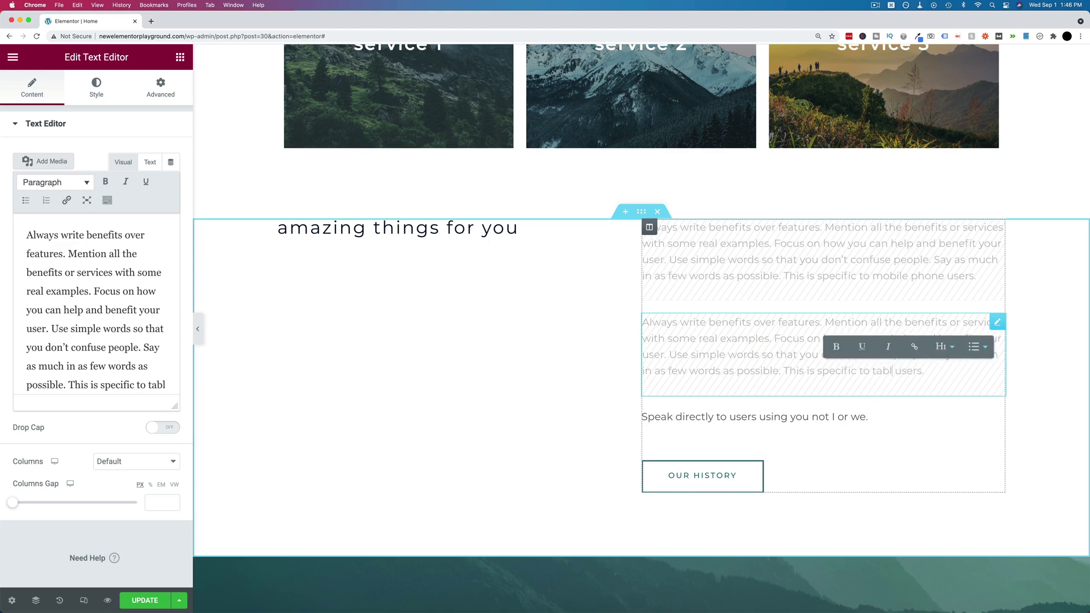
pyautogui.write('et')
pyautogui.moveTo(990, 339); pyautogui.dragTo(999, 339)
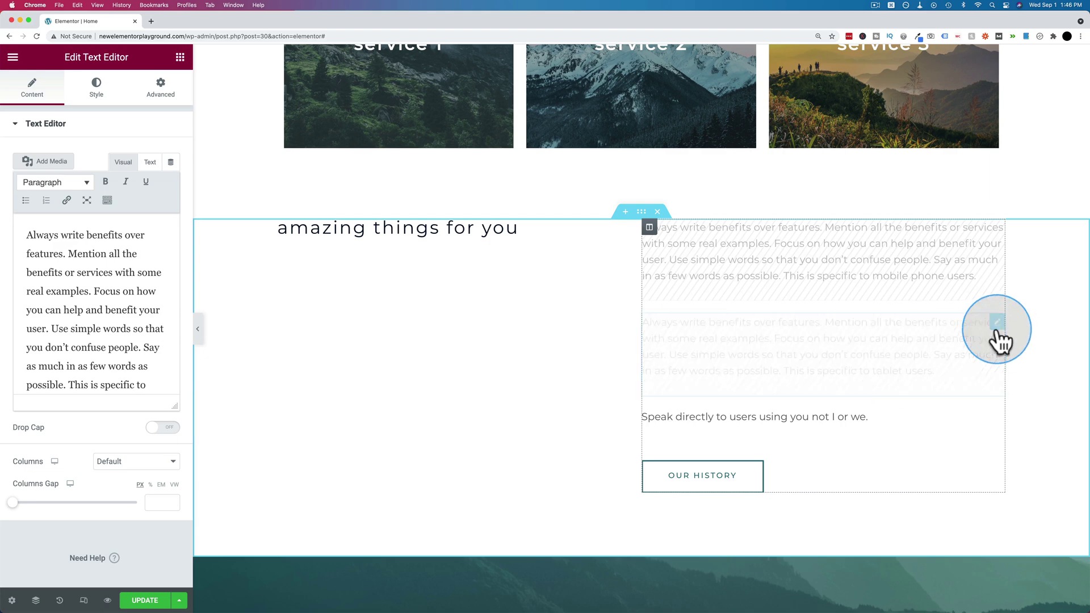
# Set the copy's responsive visibility to hidden on desktop and mobile, shown on tablet
pyautogui.click(162, 94)
pyautogui.scroll(-3, 116, 327)
pyautogui.click(64, 431)
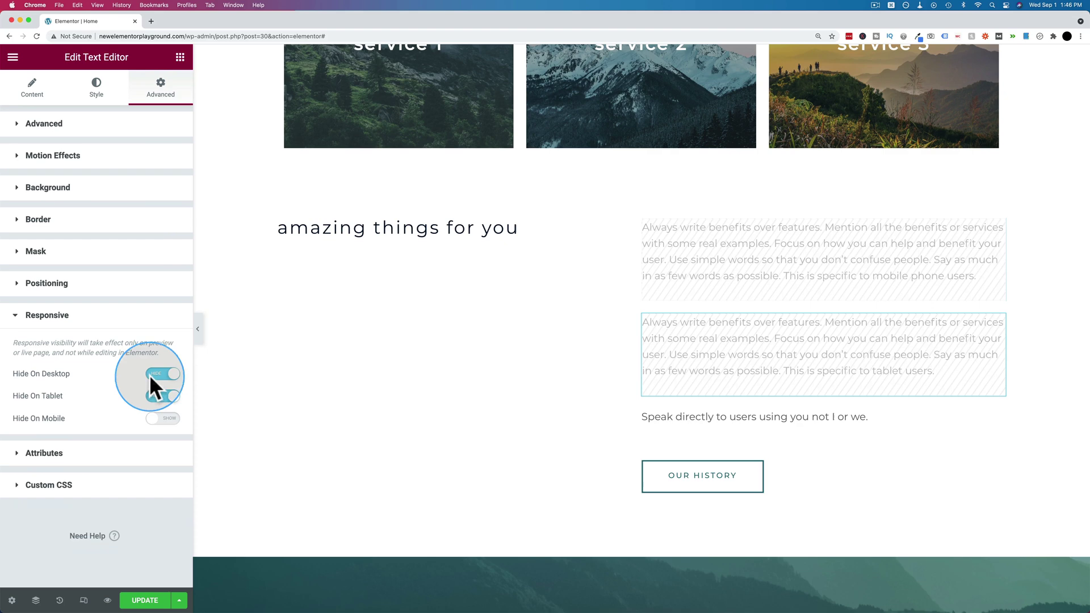
pyautogui.click(159, 396)
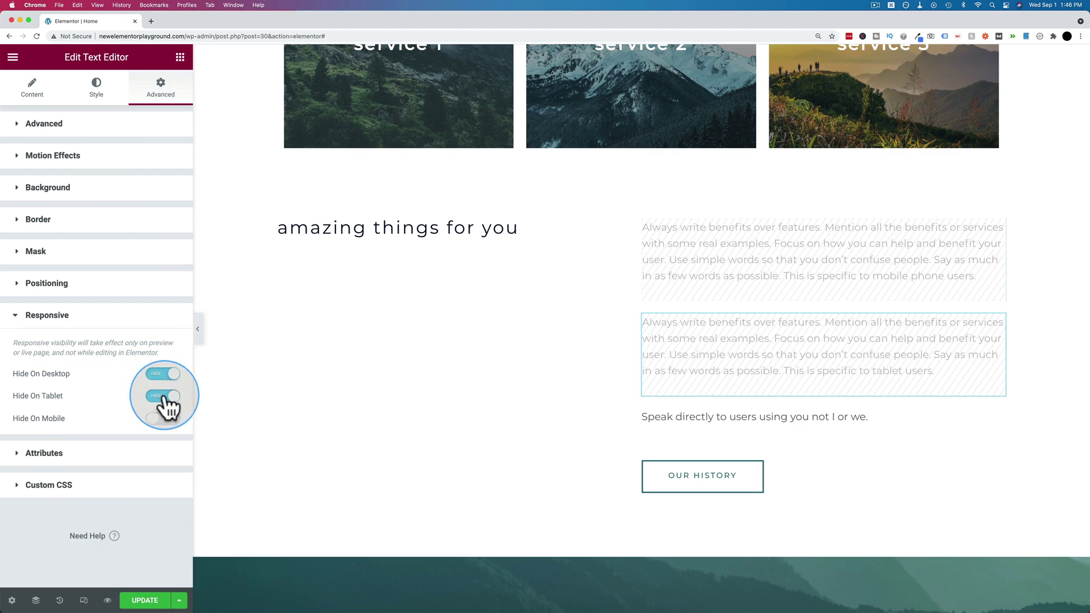
pyautogui.click(165, 397)
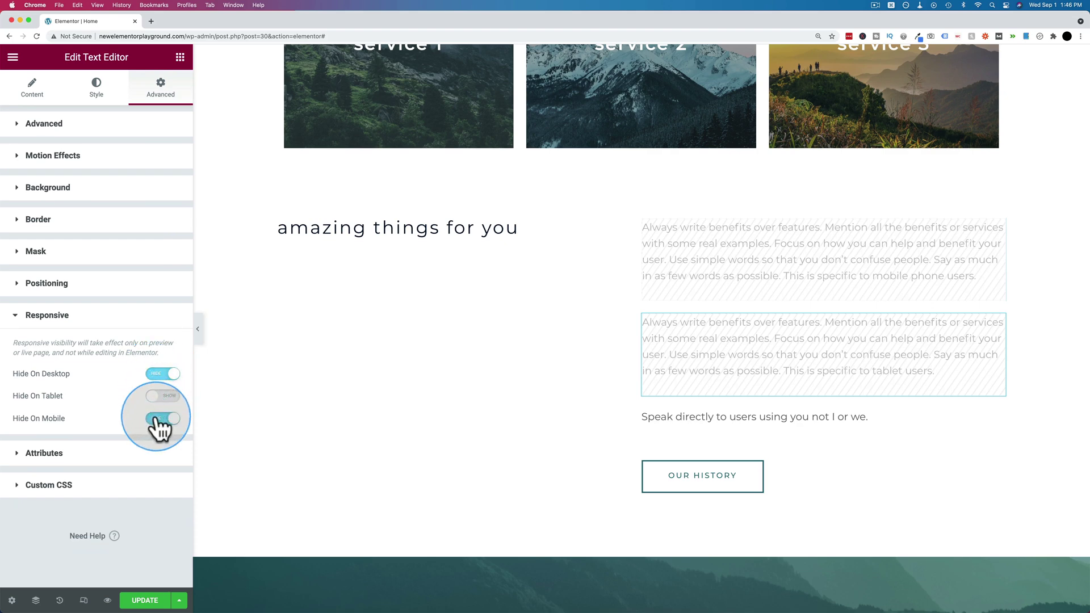
# Duplicate the tablet paragraph and change 'tablet' to 'desktop' in the copy
pyautogui.rightClick(997, 334)
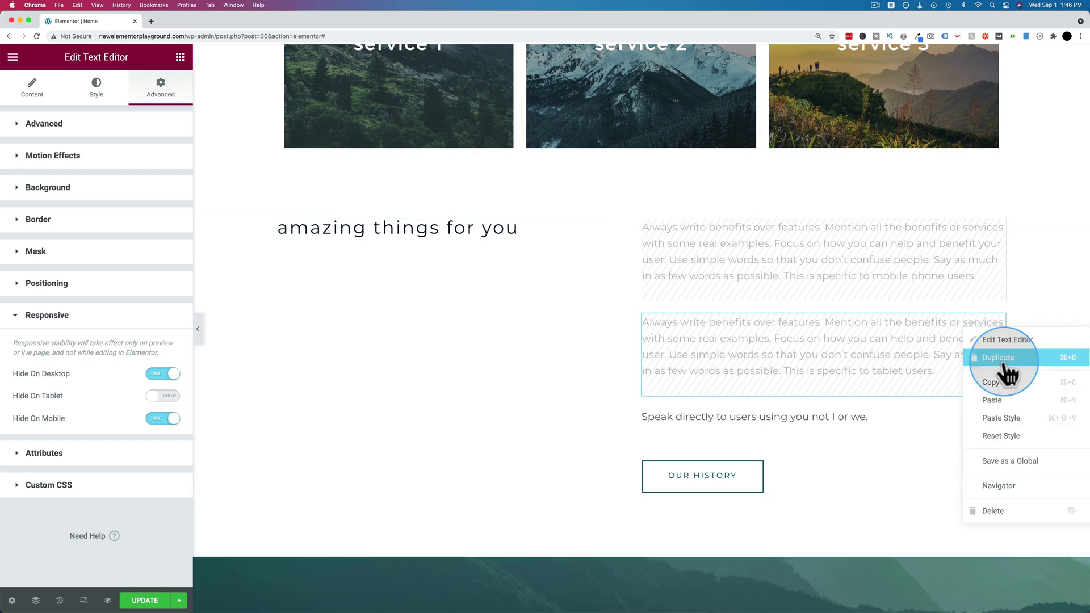
pyautogui.click(999, 358)
pyautogui.scroll(-2, 419, 139)
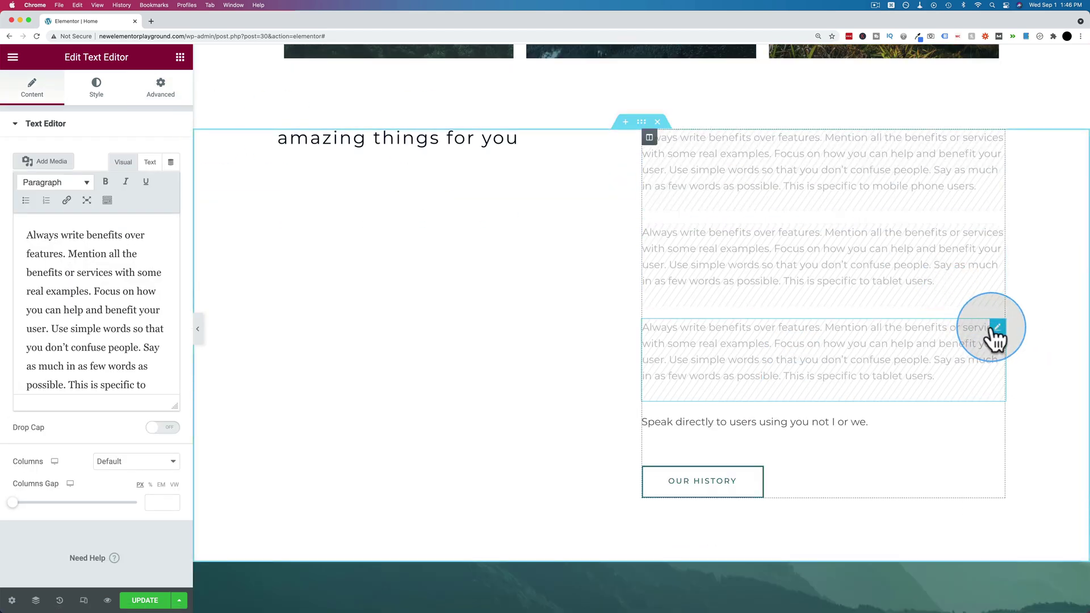
pyautogui.doubleClick(886, 372)
pyautogui.write('desktop')
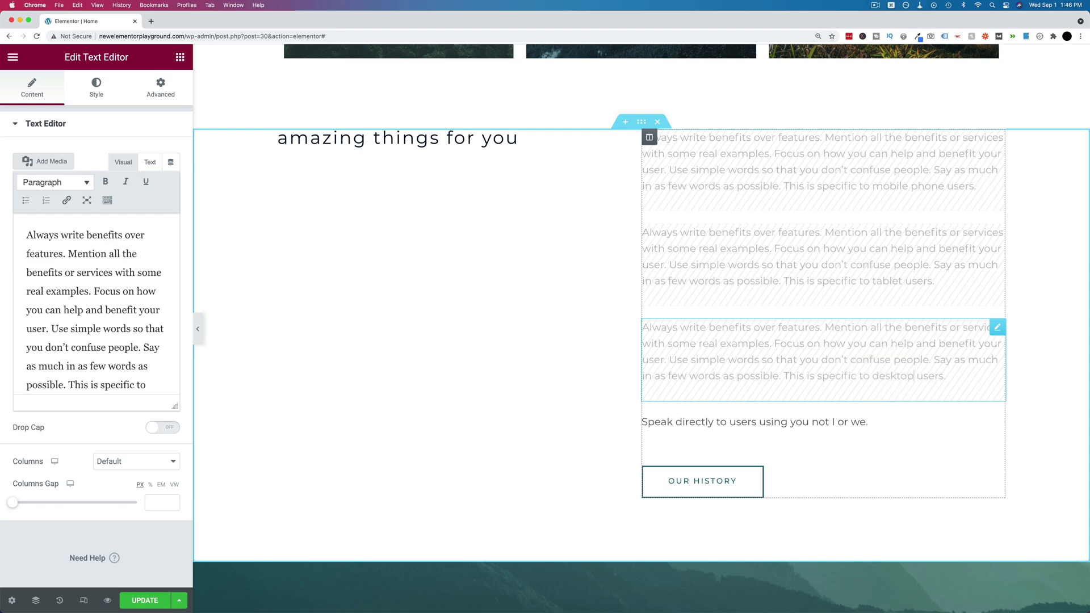
# Make the desktop copy visible on desktop in its Advanced > Responsive settings
pyautogui.click(161, 89)
pyautogui.scroll(-2, 103, 326)
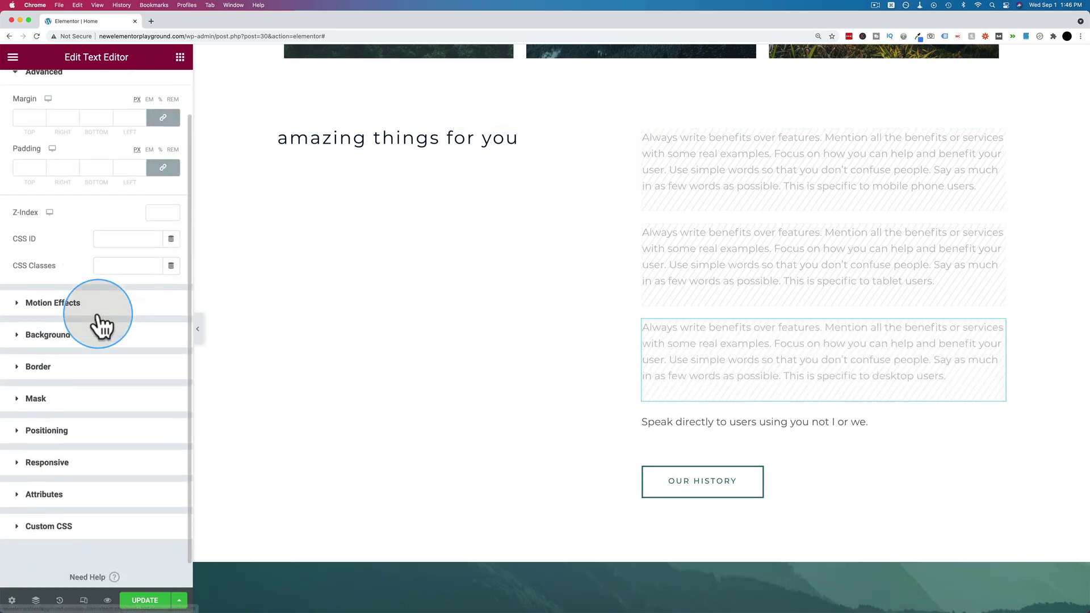
pyautogui.click(68, 433)
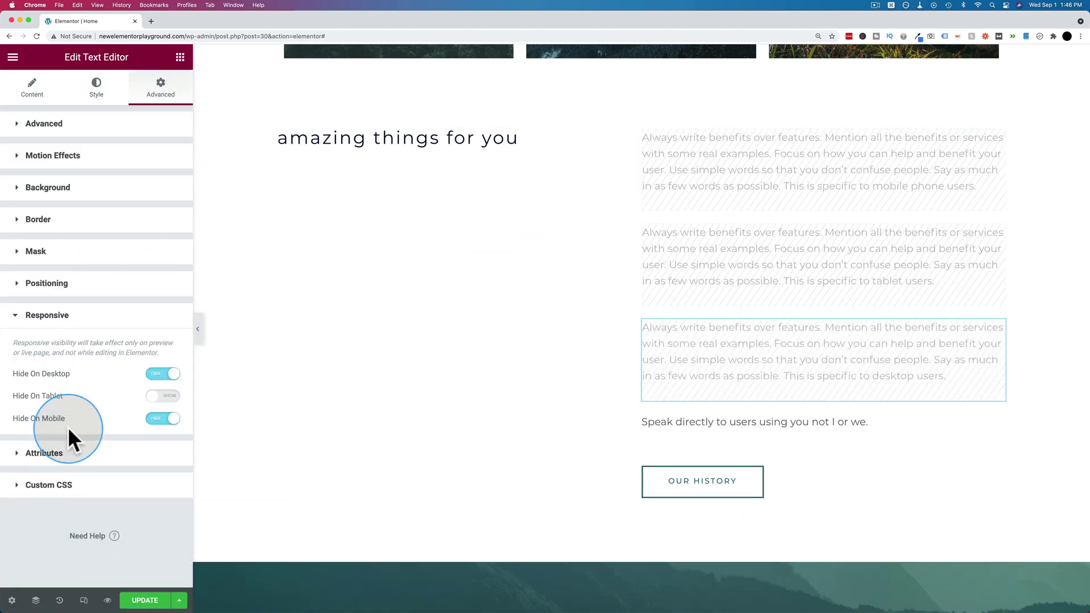
pyautogui.click(157, 376)
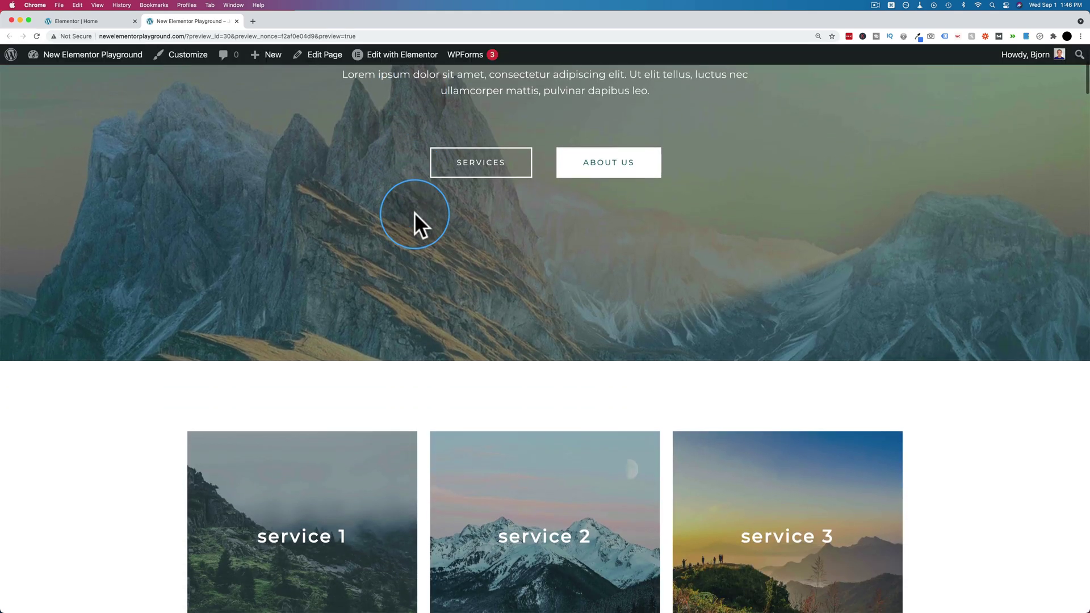
pyautogui.scroll(-2, 414, 212)
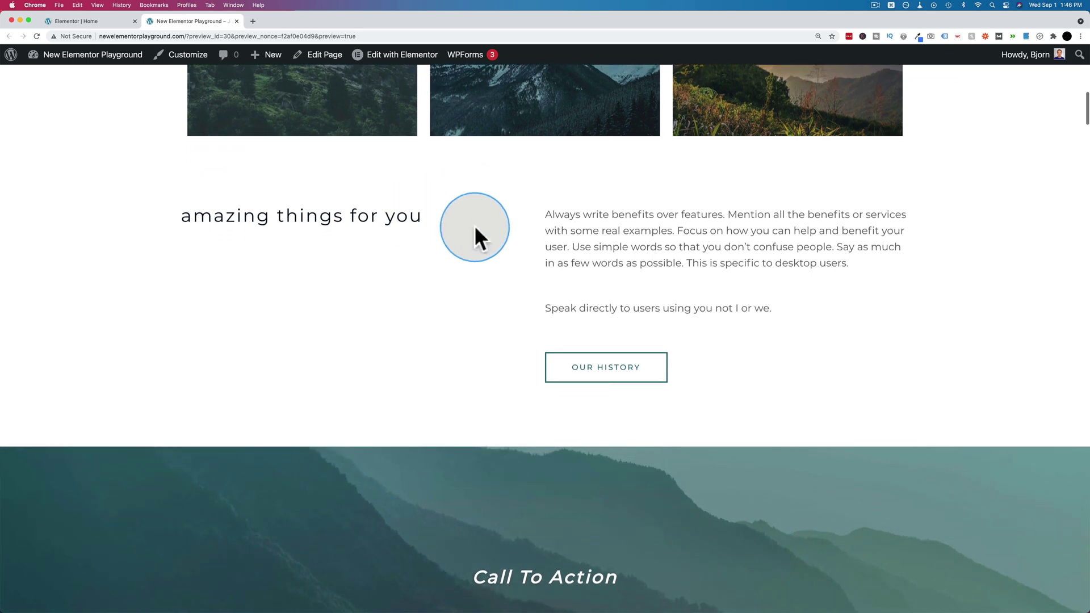
pyautogui.scroll(2, 585, 287)
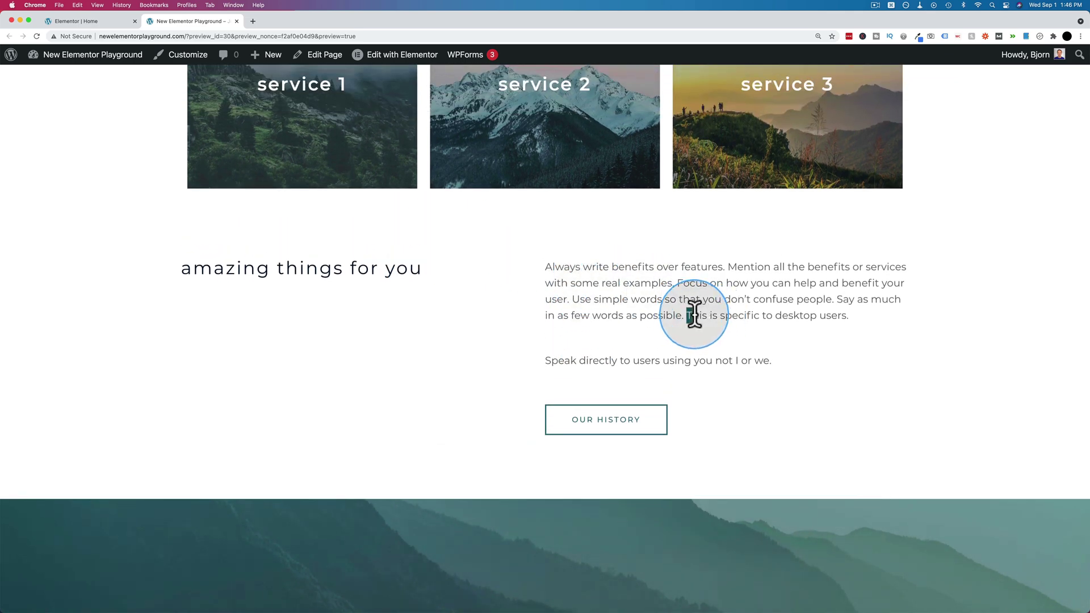
pyautogui.moveTo(689, 316); pyautogui.dragTo(545, 267)
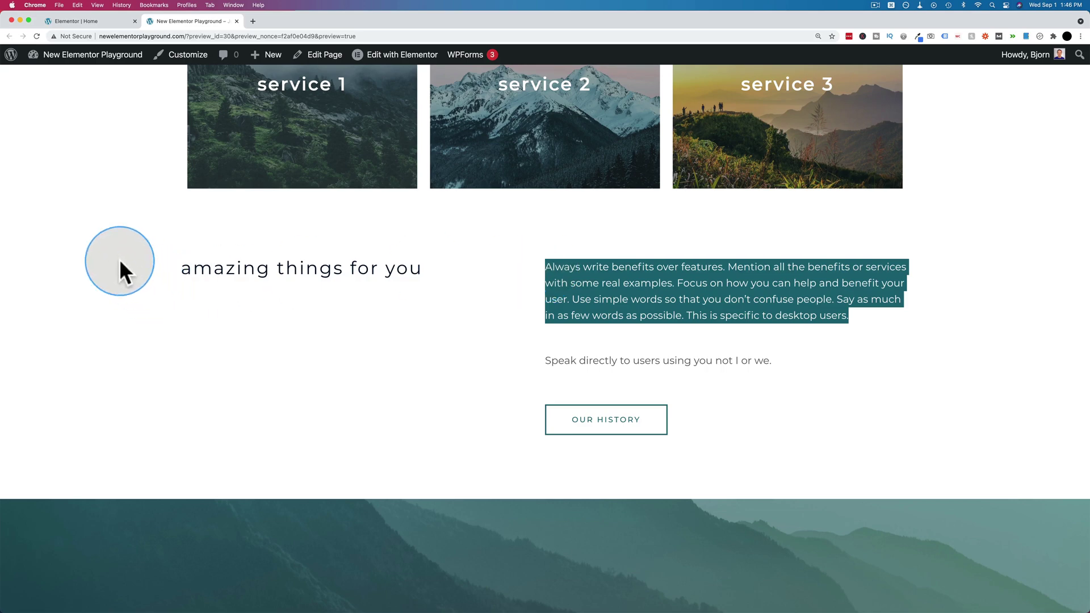
pyautogui.rightClick(120, 259)
pyautogui.click(145, 408)
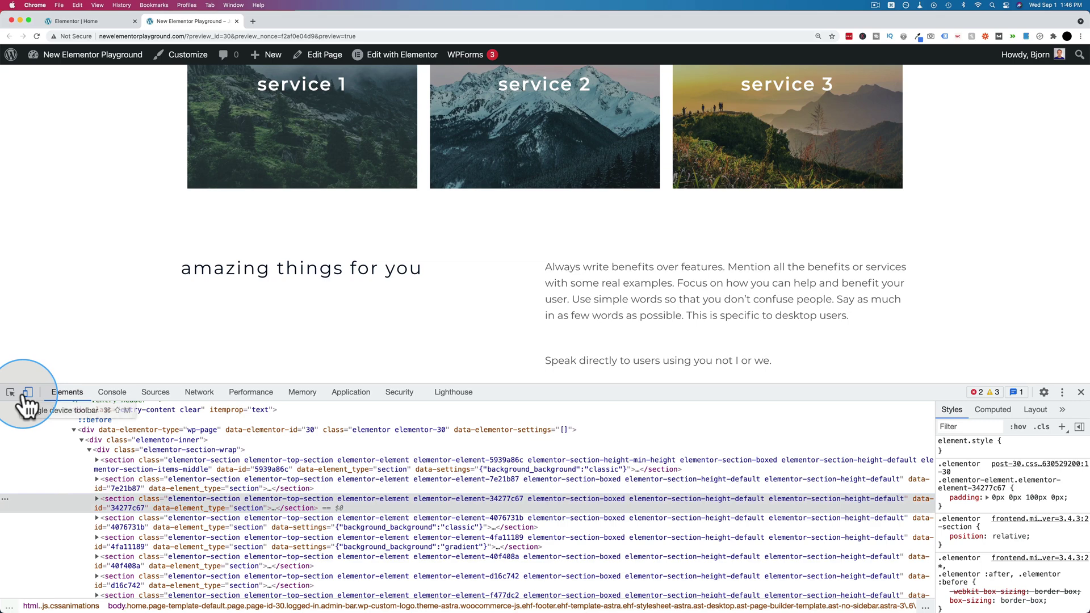
pyautogui.click(26, 393)
pyautogui.scroll(-1, 562, 302)
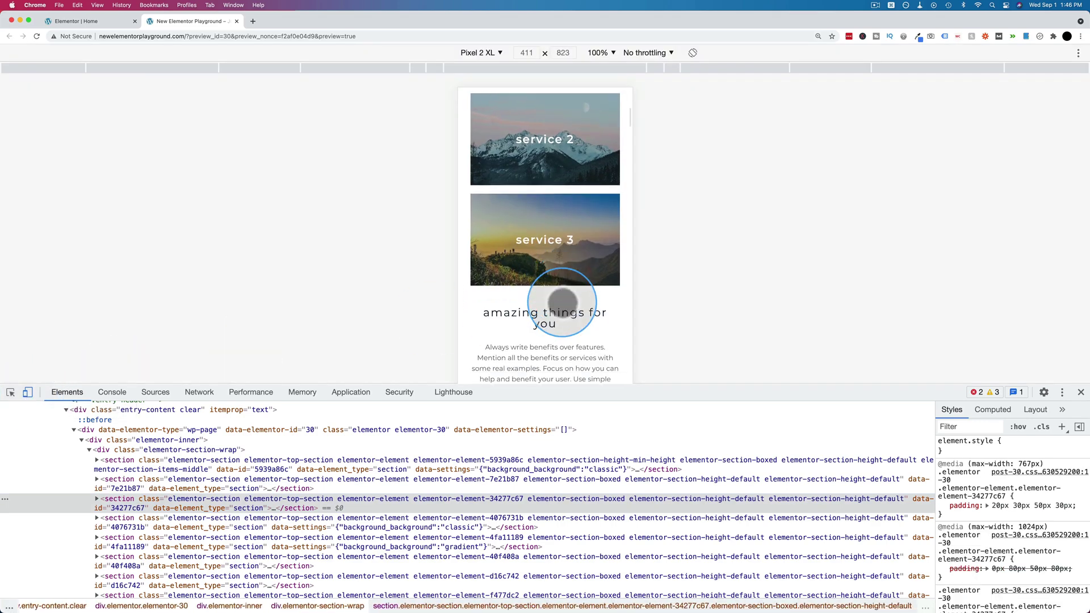
pyautogui.scroll(-3, 562, 303)
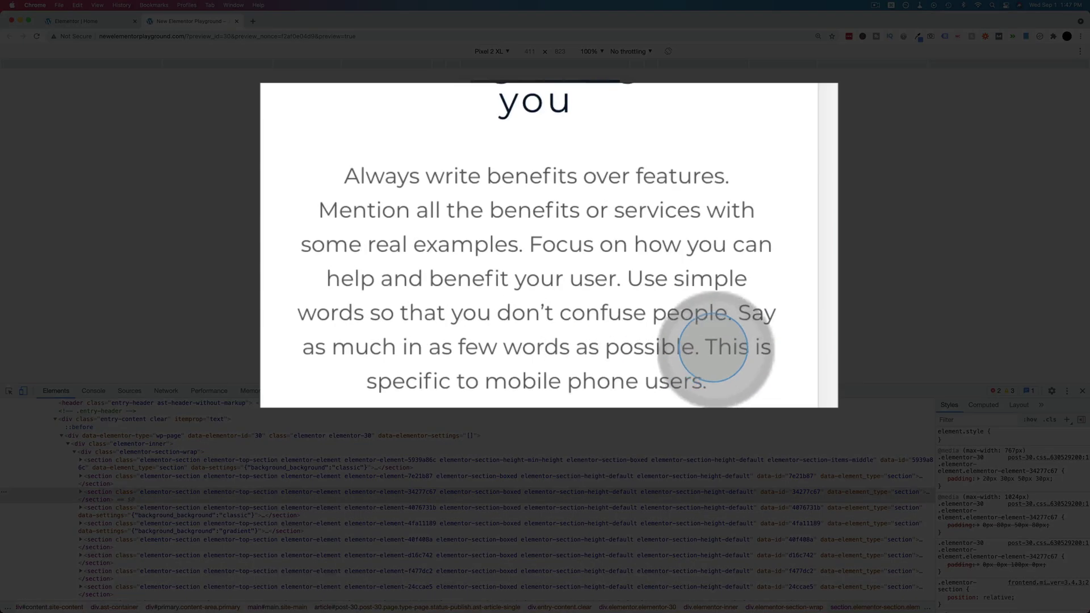
pyautogui.scroll(-1, 714, 348)
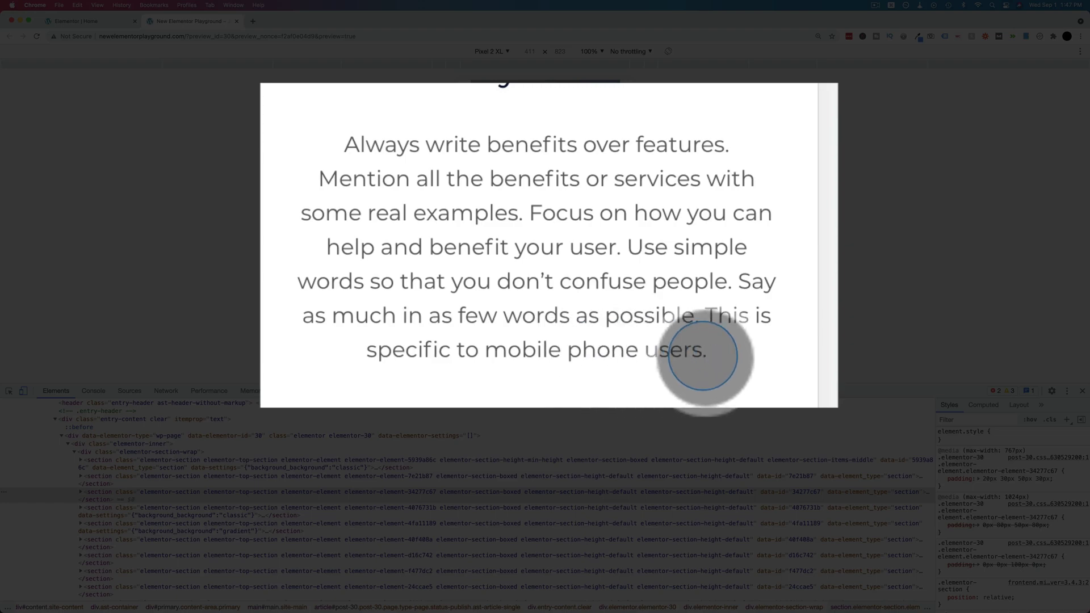
pyautogui.click(507, 51)
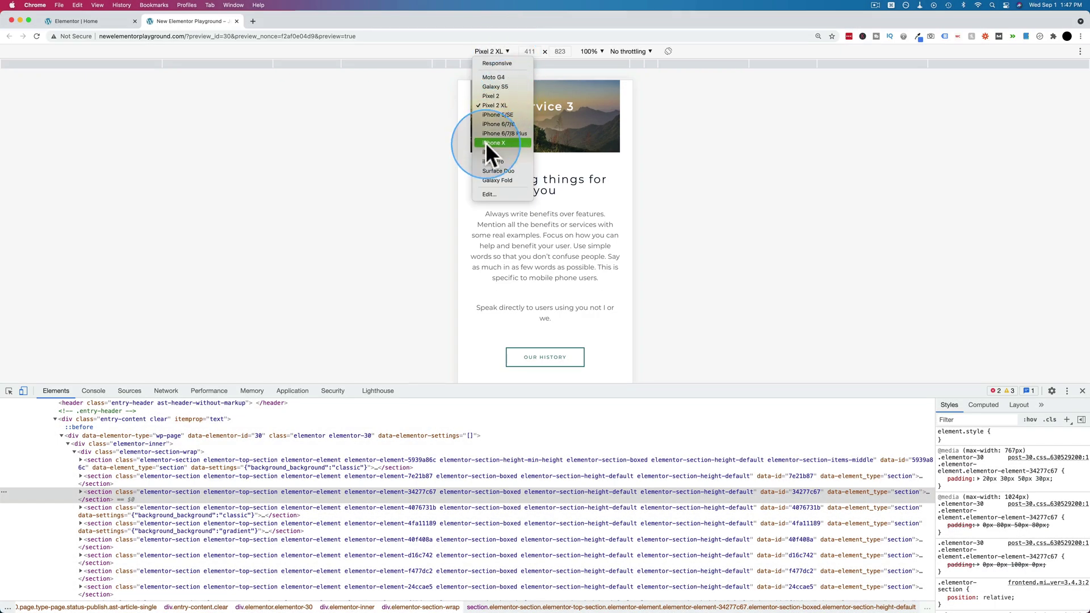
pyautogui.click(487, 162)
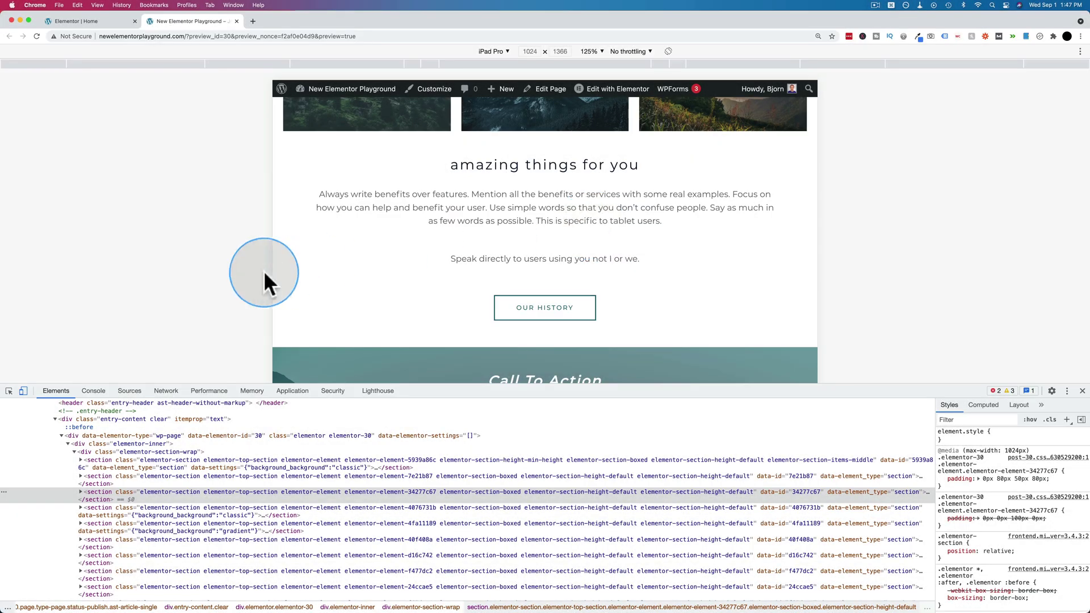
pyautogui.click(1082, 391)
pyautogui.scroll(-3, 822, 390)
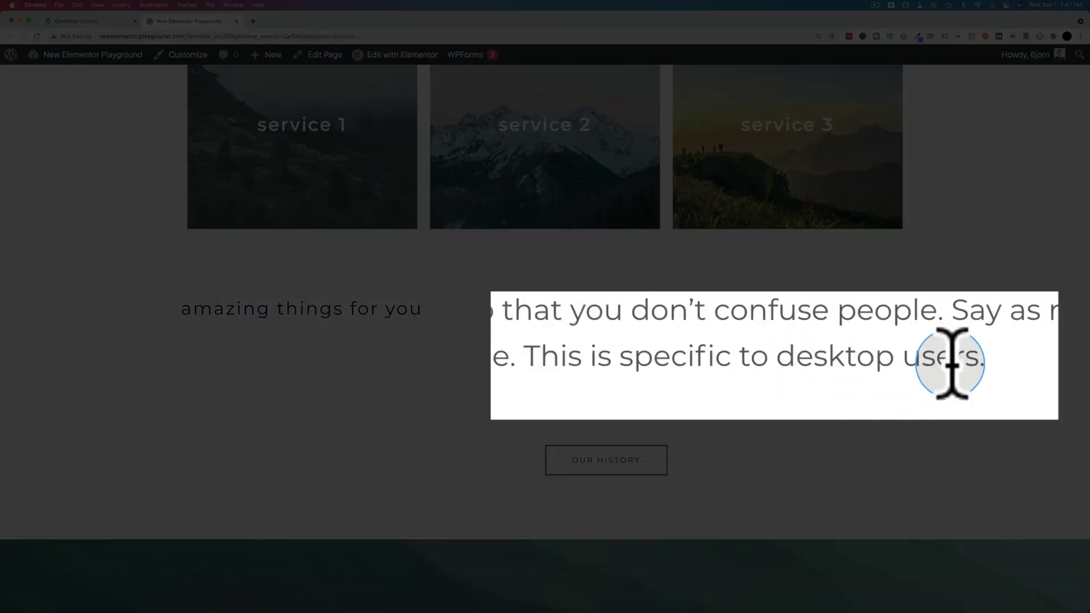
pyautogui.moveTo(952, 364); pyautogui.dragTo(811, 335)
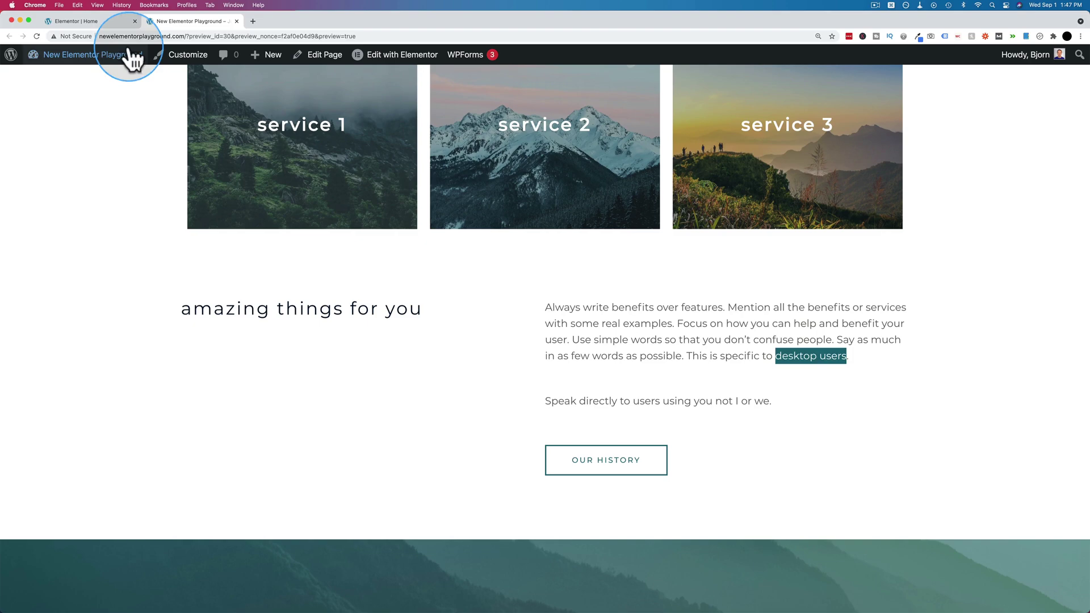
# Back in the Elementor editor, open the services section's Advanced > Responsive visibility options
pyautogui.click(109, 21)
pyautogui.scroll(7, 448, 352)
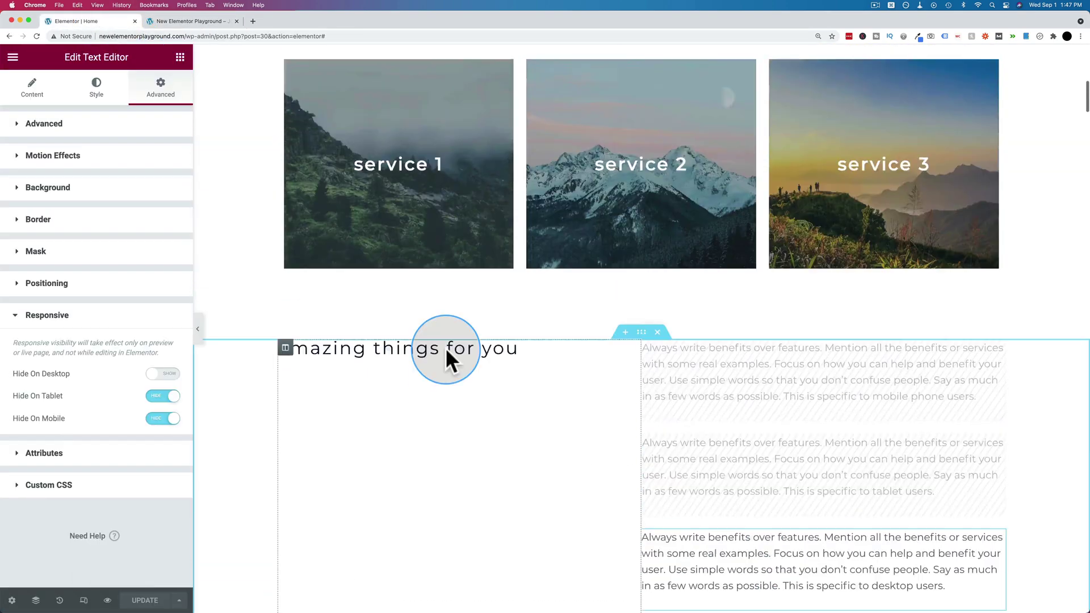
pyautogui.click(641, 152)
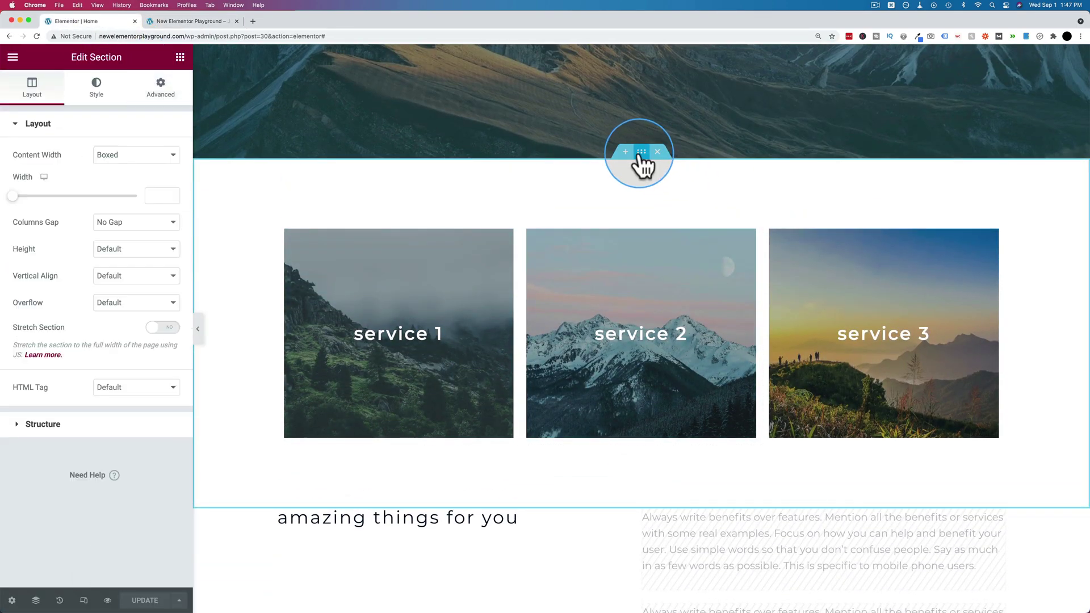
pyautogui.click(161, 91)
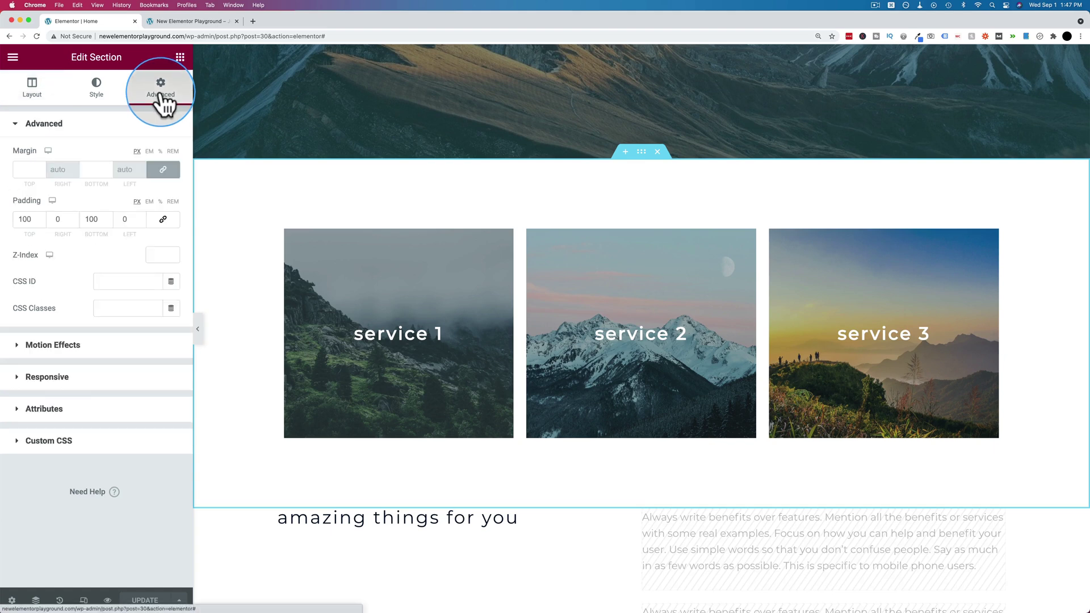
pyautogui.click(57, 377)
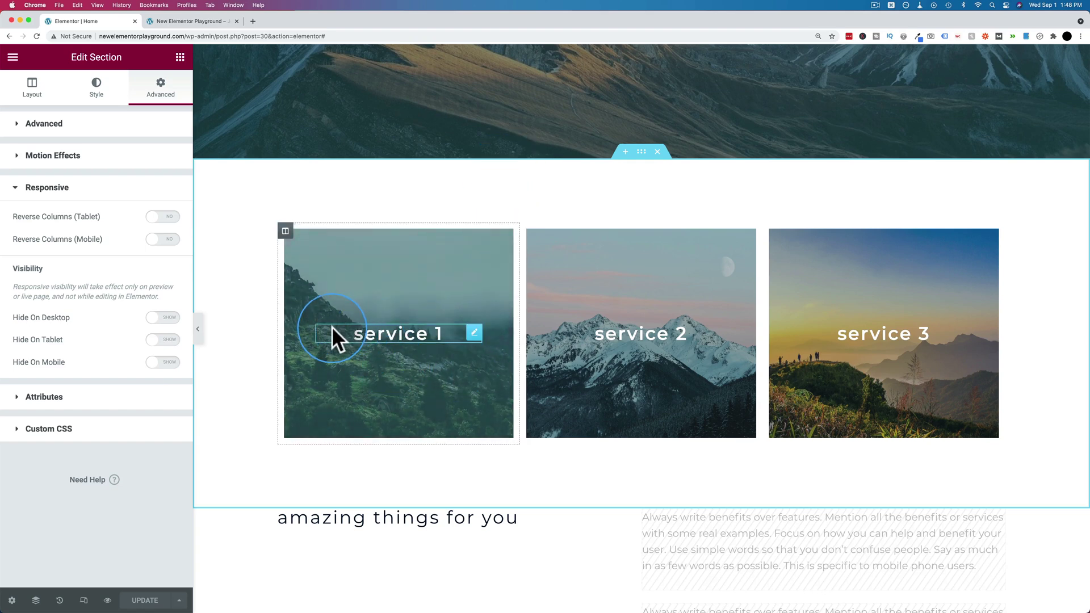
# Open the service 1 column's Responsive visibility options, all still set to show
pyautogui.click(285, 232)
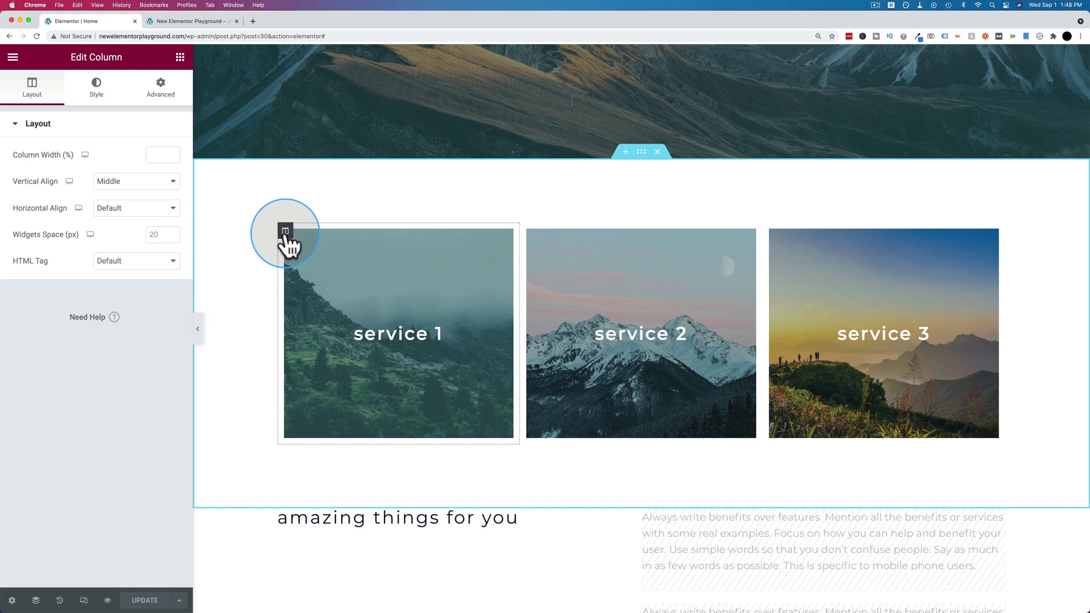
pyautogui.click(161, 88)
pyautogui.click(51, 374)
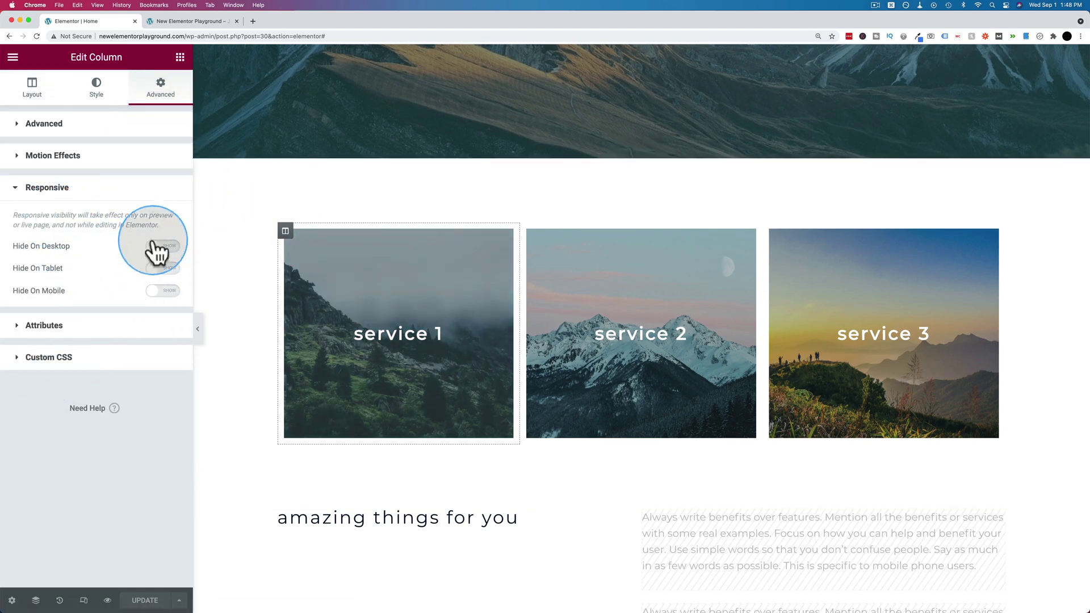
pyautogui.scroll(-3, 501, 313)
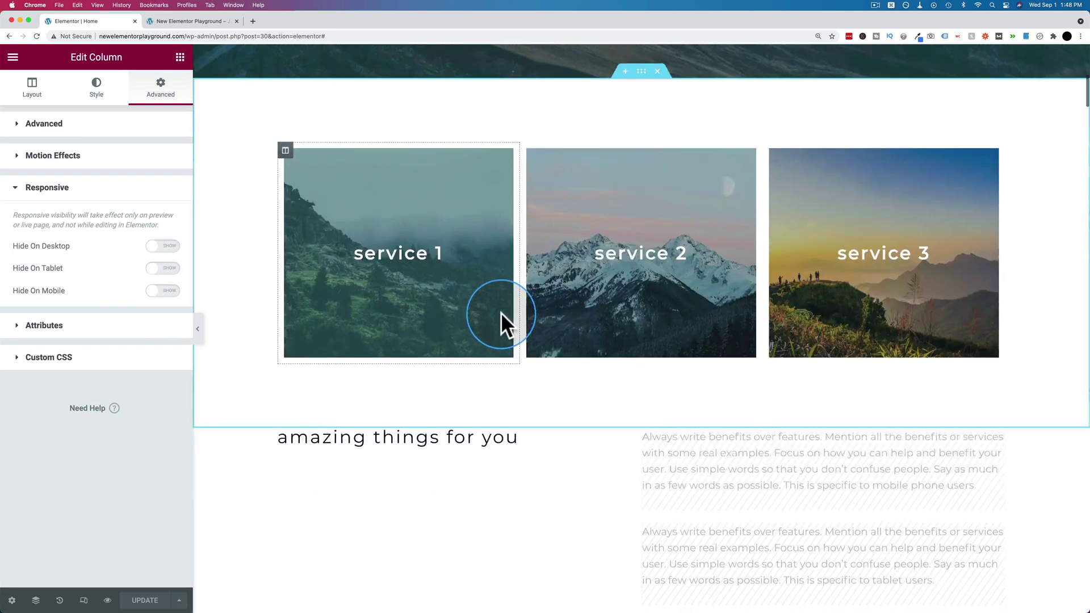
pyautogui.scroll(-10, 501, 312)
# Open the Our History button's Advanced > Responsive settings, leaving desktop, tablet and mobile all shown
pyautogui.scroll(1, 558, 300)
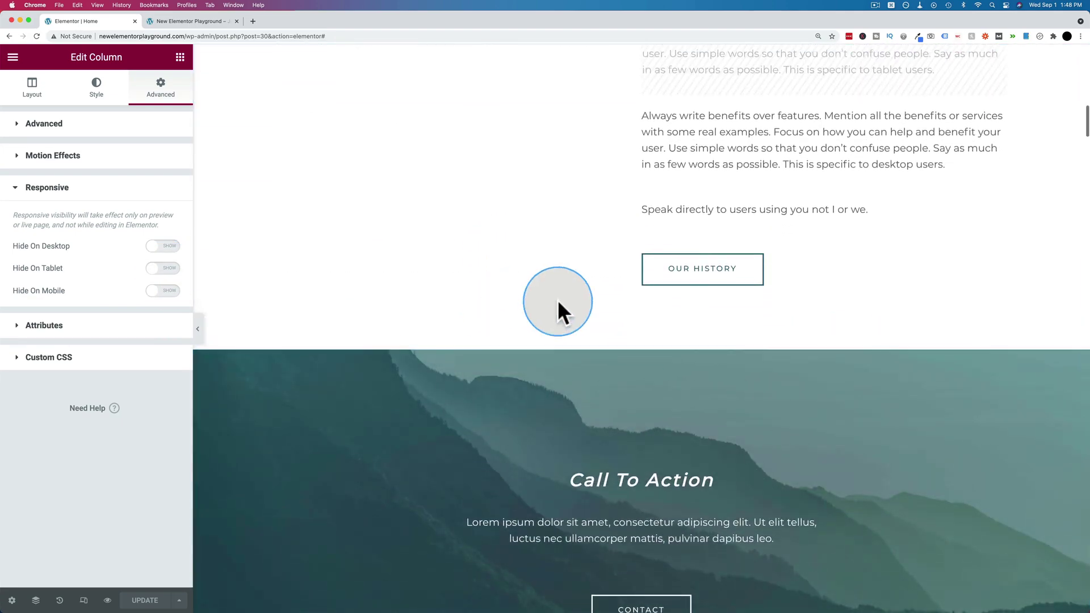
pyautogui.click(998, 254)
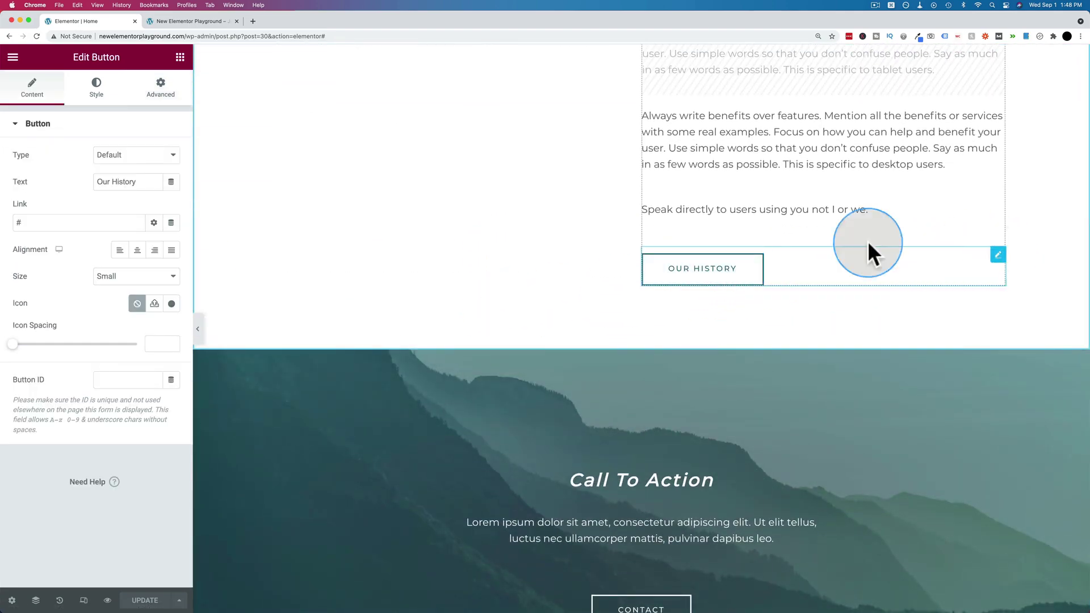
pyautogui.click(161, 88)
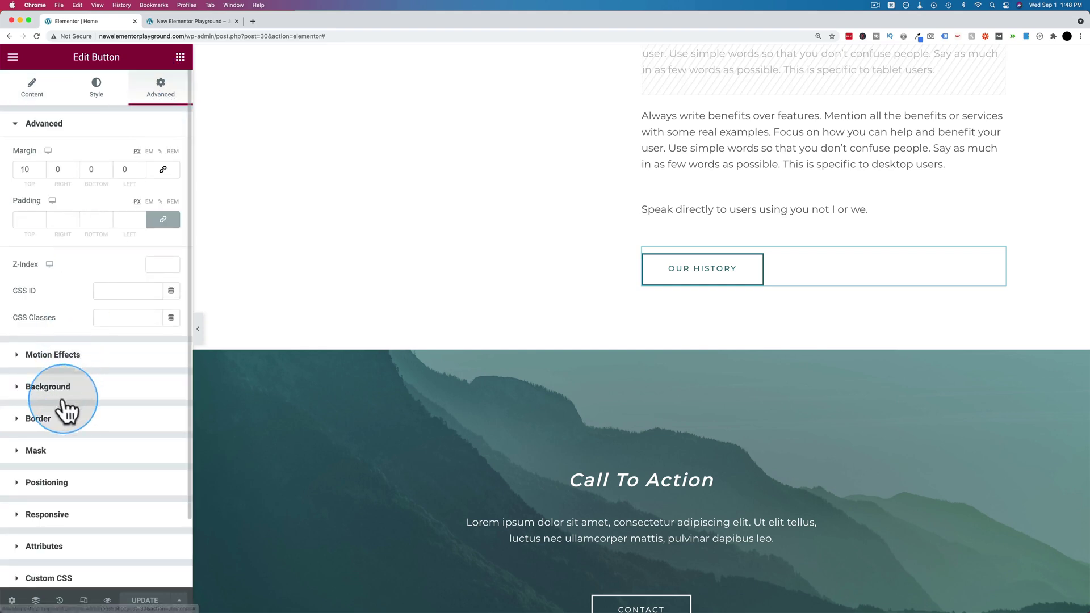
pyautogui.scroll(-3, 65, 409)
pyautogui.click(68, 436)
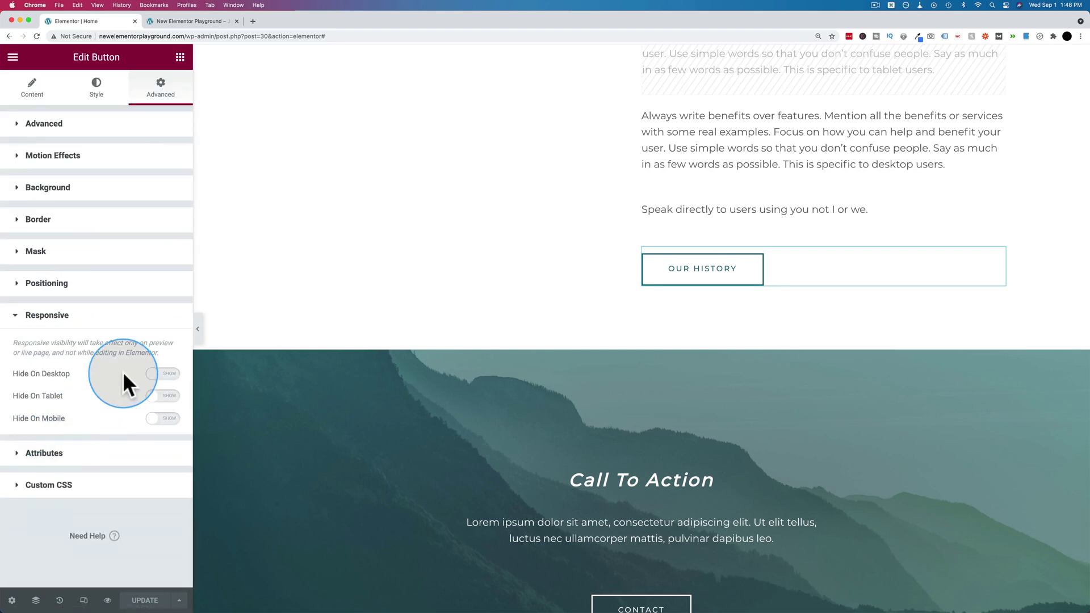
pyautogui.scroll(-6, 284, 331)
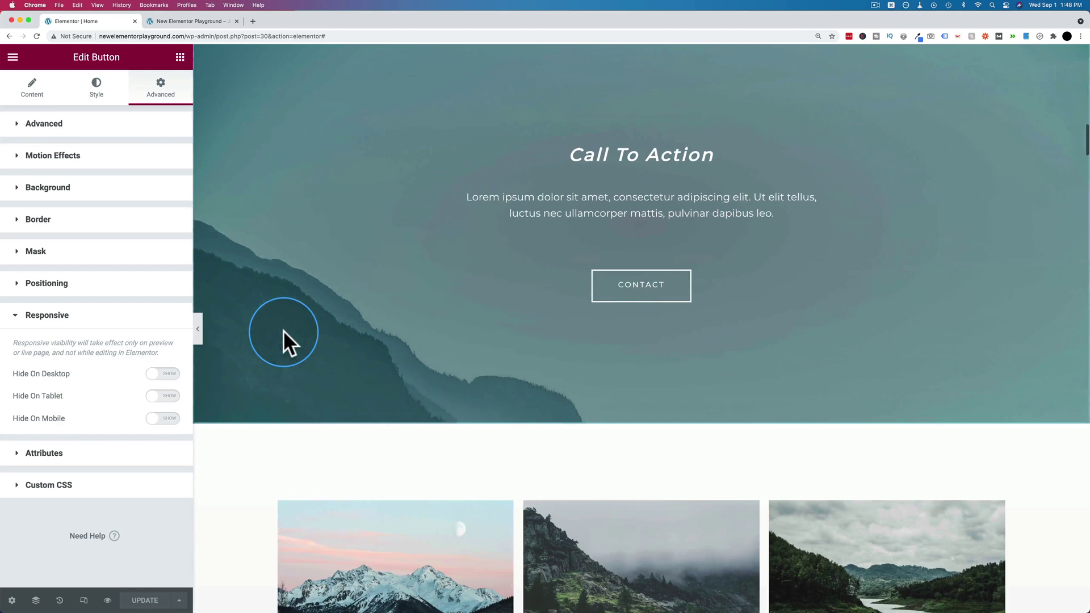
pyautogui.scroll(-10, 284, 330)
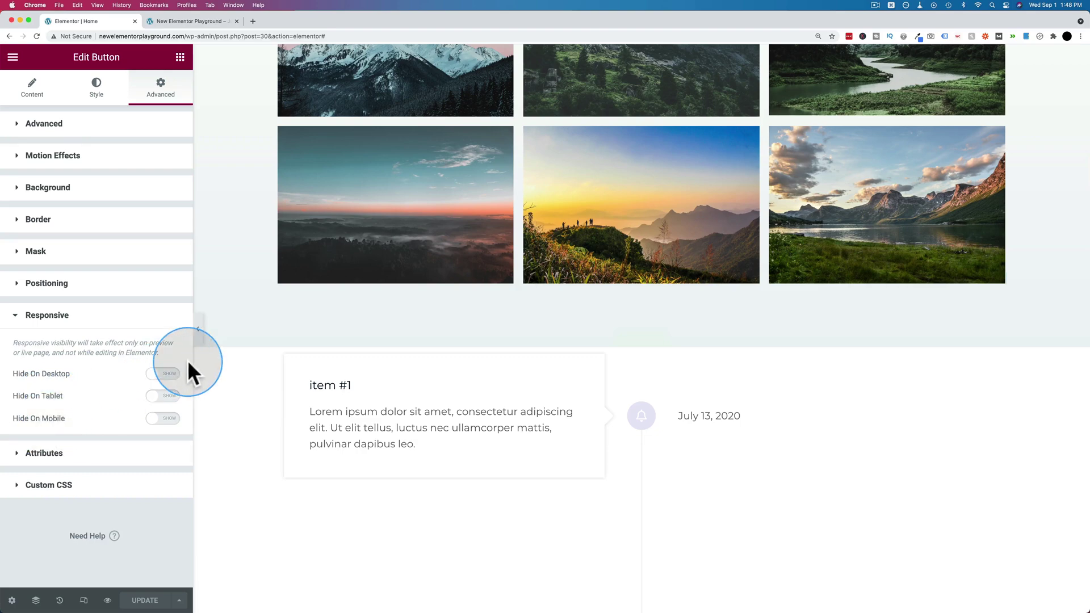
pyautogui.scroll(3, 305, 509)
pyautogui.scroll(20, 305, 509)
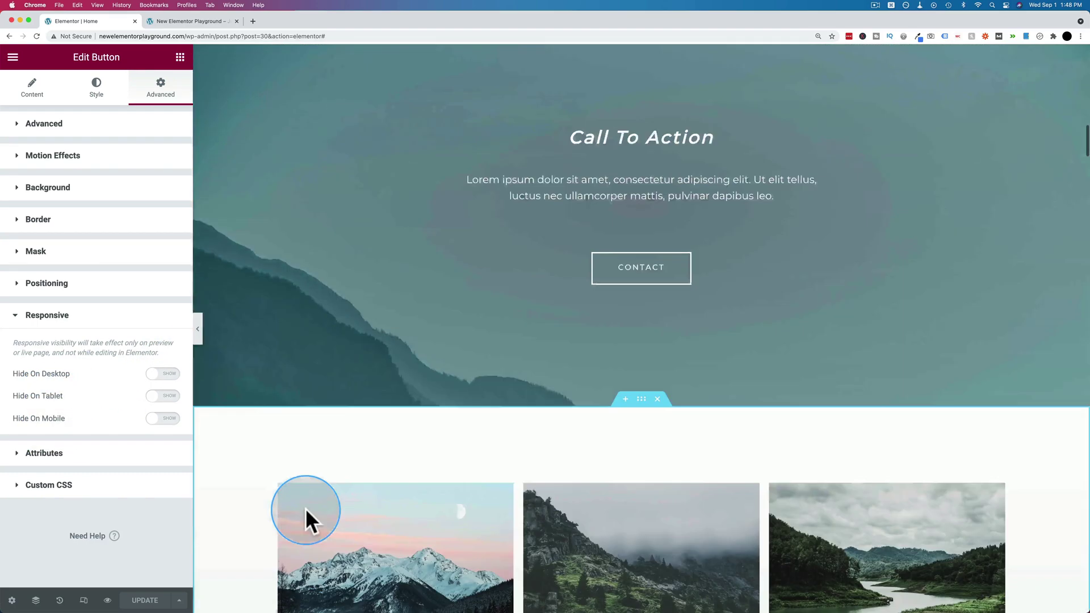
pyautogui.scroll(-2, 537, 496)
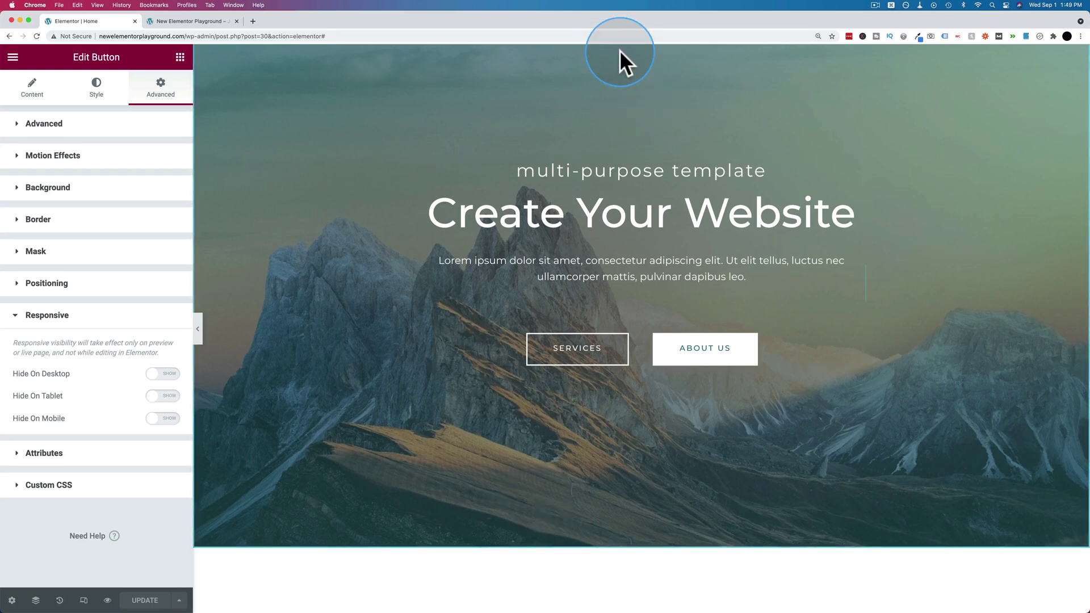
# Hide the mountain 'Create Your Website' hero section on mobile and duplicate it
pyautogui.scroll(2, 620, 56)
pyautogui.click(641, 54)
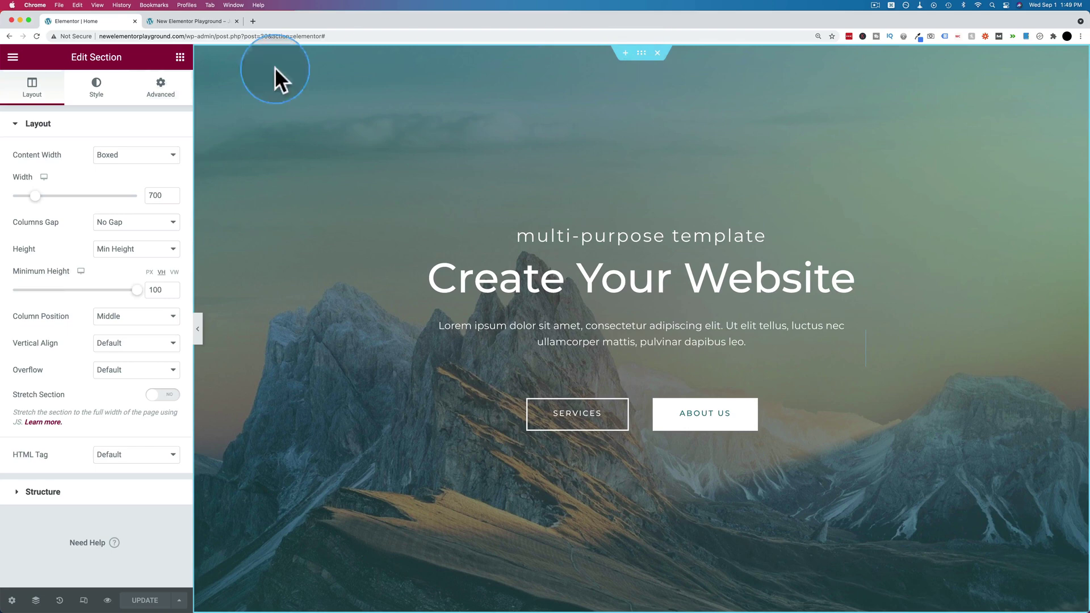
pyautogui.click(161, 88)
pyautogui.click(63, 376)
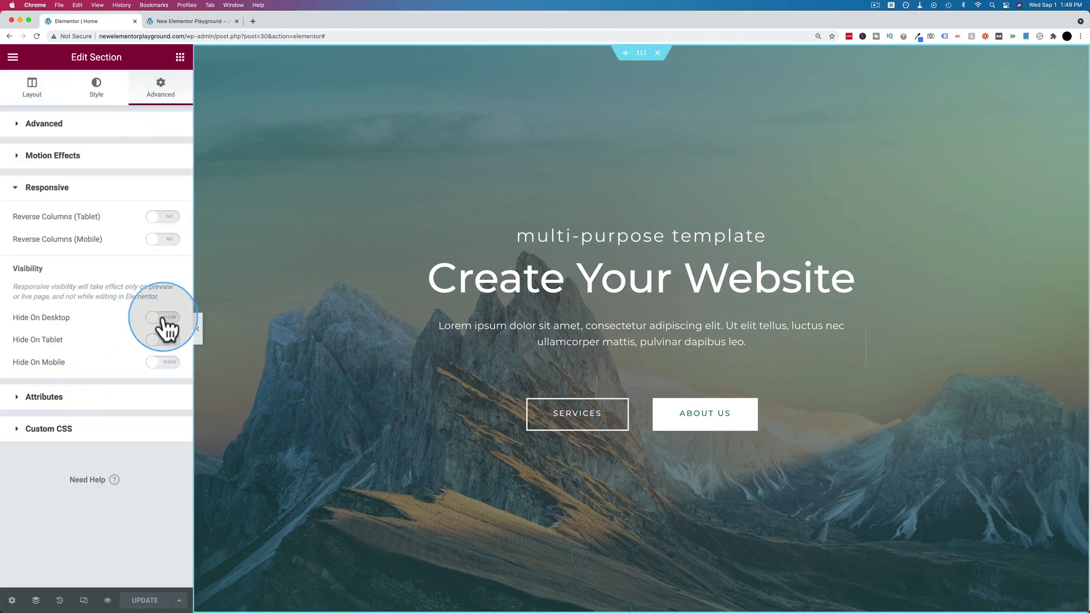
pyautogui.click(161, 363)
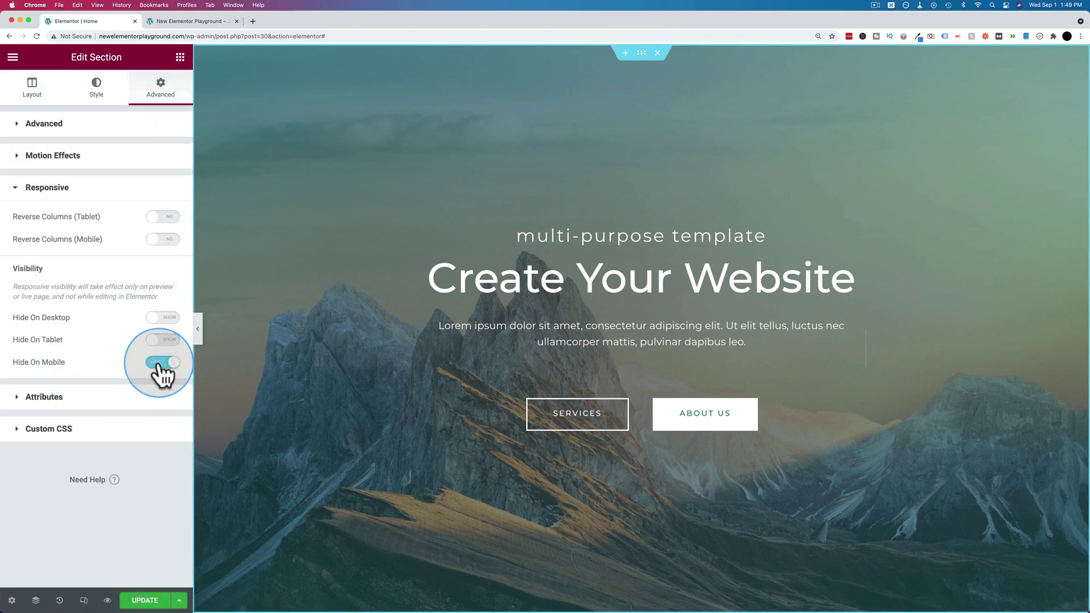
pyautogui.rightClick(642, 57)
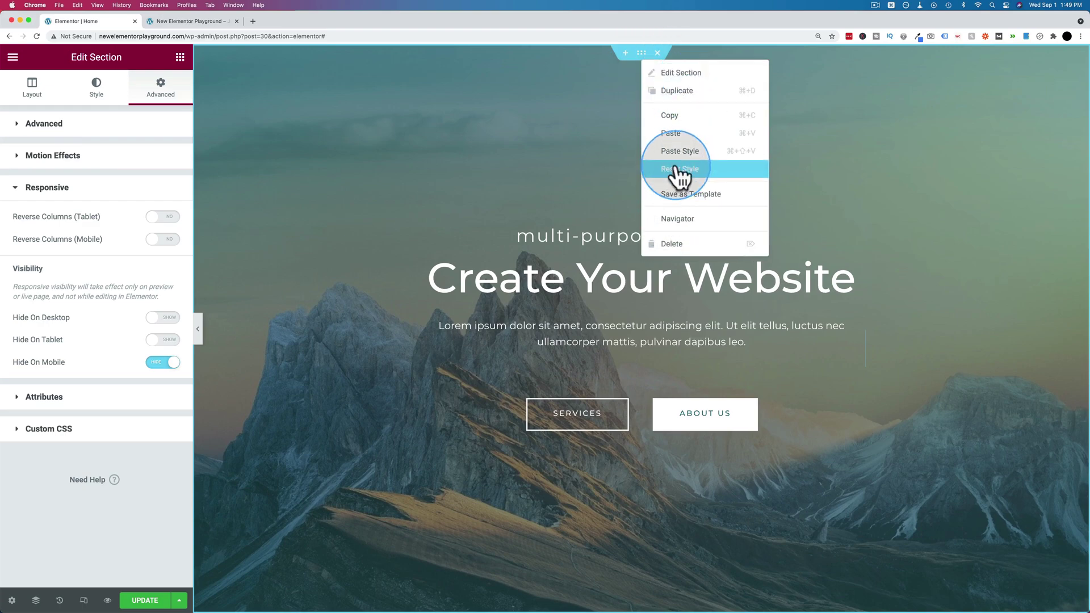
pyautogui.click(683, 91)
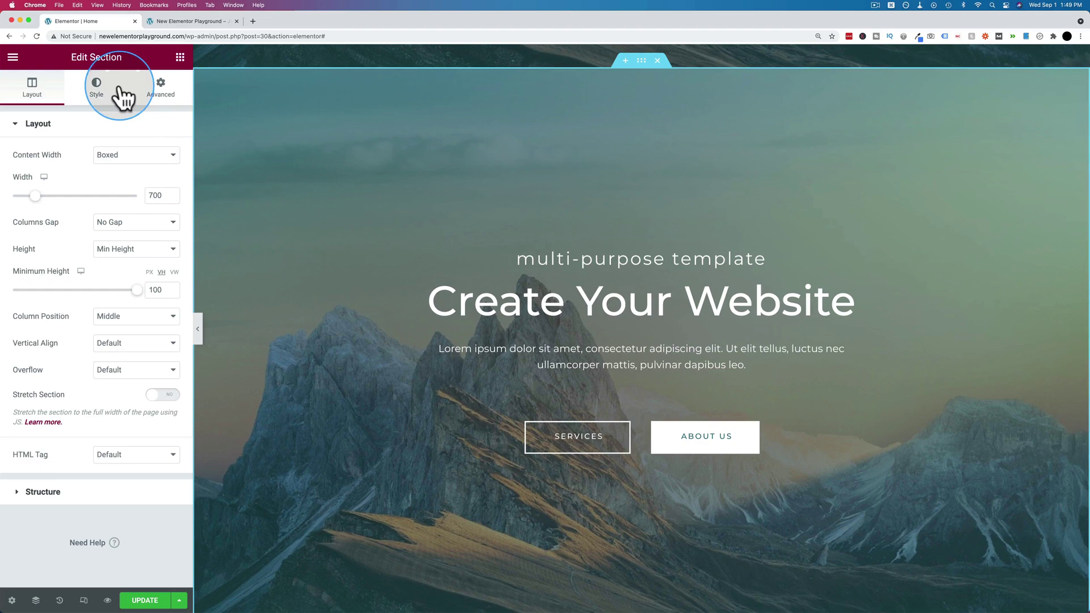
# Set the duplicate hero's background to the rubber-duck bathroom-products image from the media library
pyautogui.click(117, 88)
pyautogui.click(125, 284)
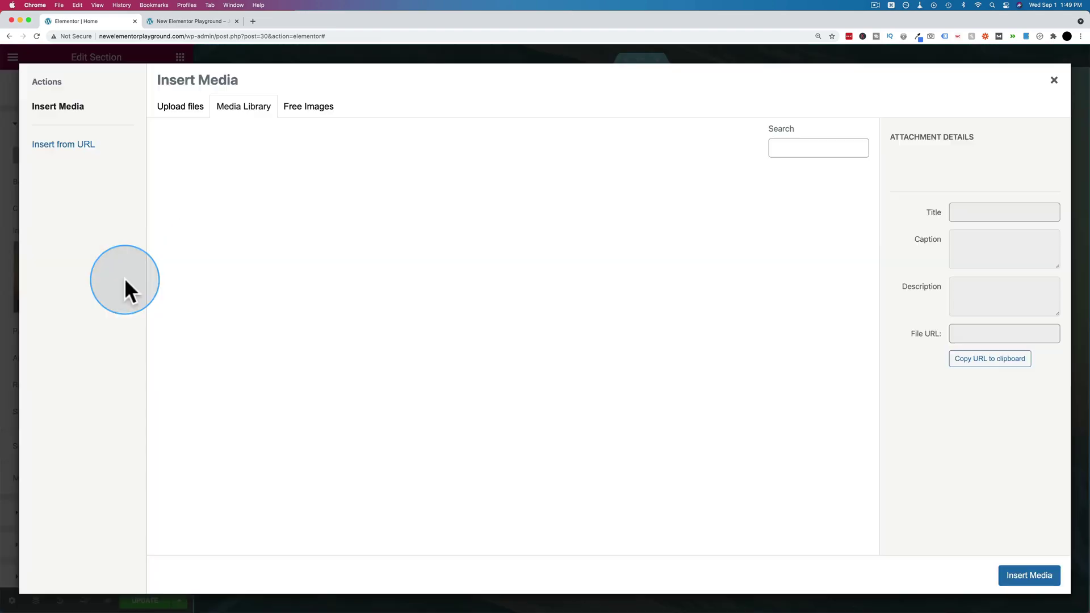
pyautogui.click(290, 214)
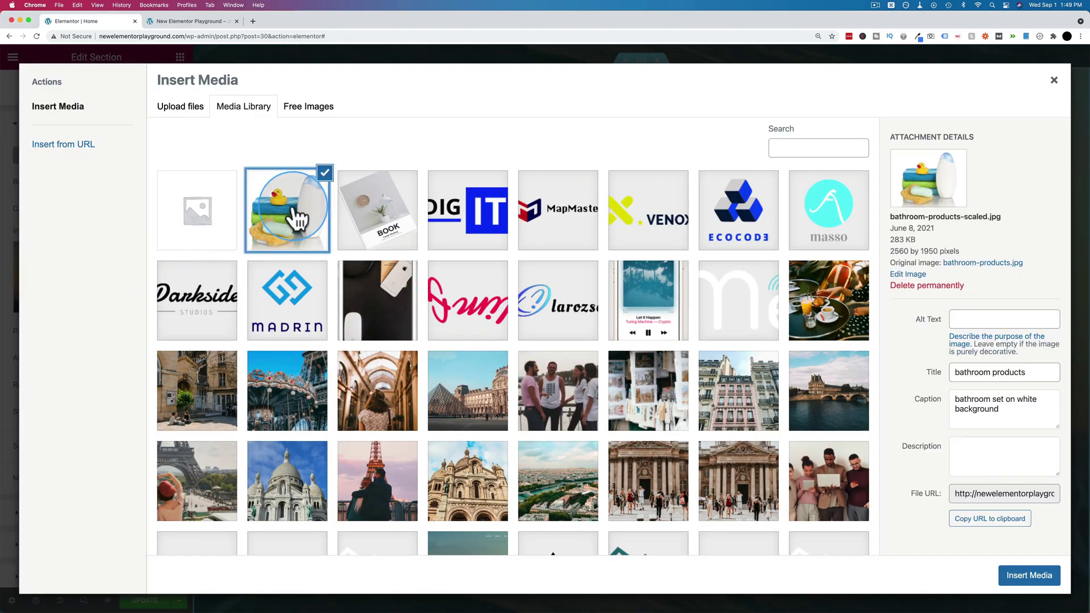
pyautogui.click(1030, 578)
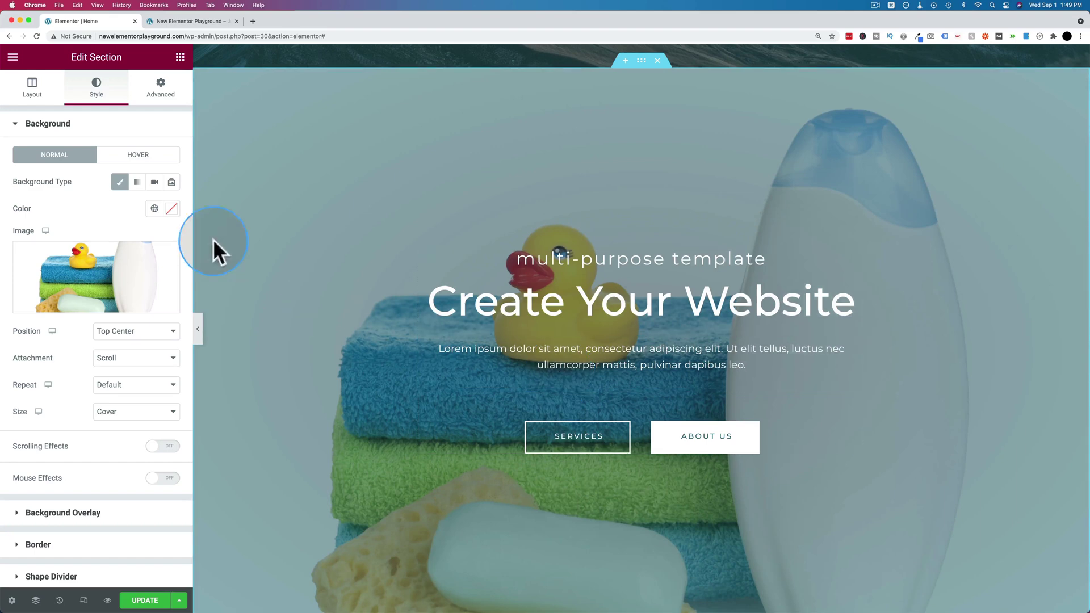
# Make the duplicate hero hidden on desktop and tablet, shown on mobile, and save with UPDATE
pyautogui.click(161, 90)
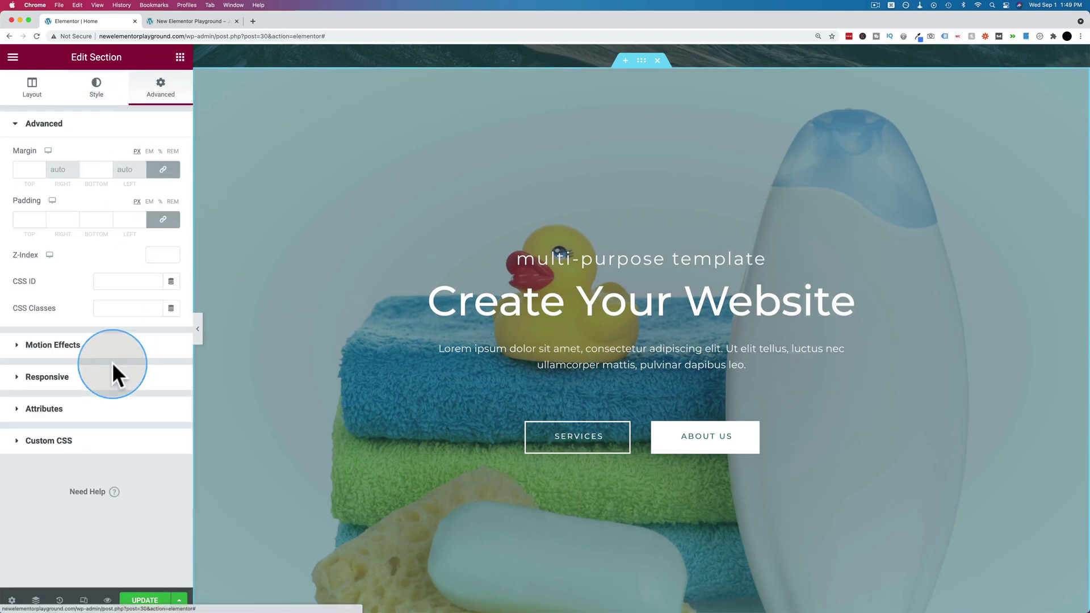
pyautogui.click(77, 377)
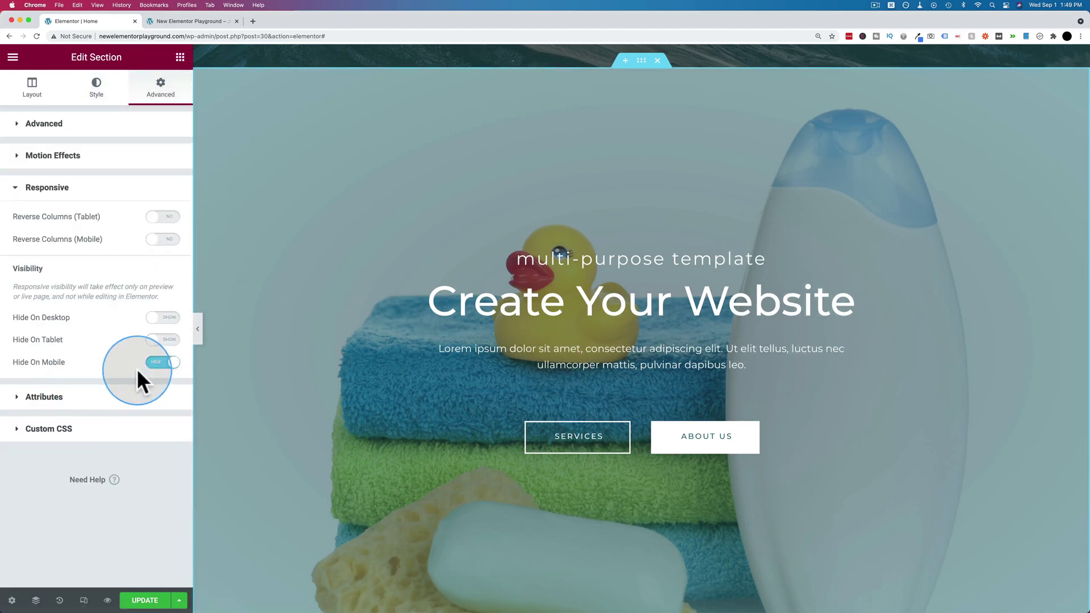
pyautogui.click(165, 362)
pyautogui.click(164, 363)
pyautogui.click(165, 340)
pyautogui.click(165, 317)
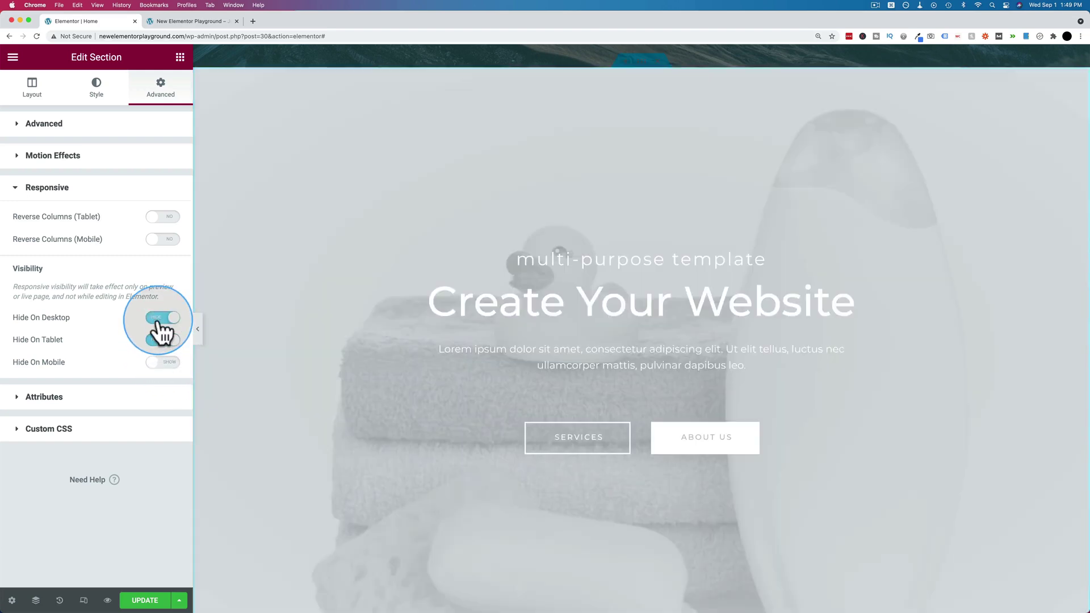
pyautogui.click(145, 600)
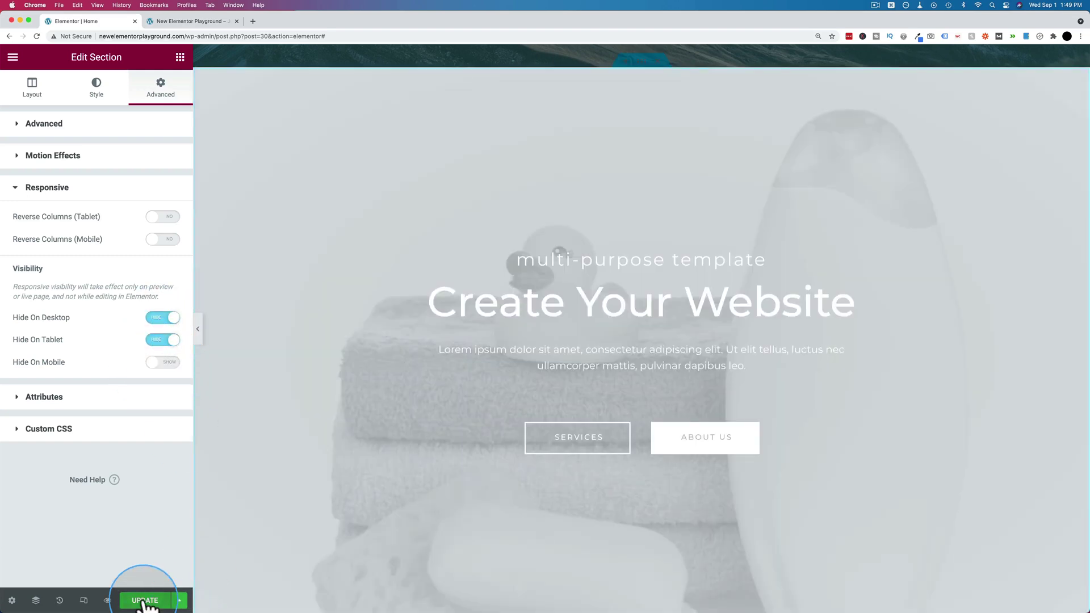
# Emulate the page preview as a Pixel 2 phone in Chrome DevTools to see the rubber-duck hero
pyautogui.click(107, 600)
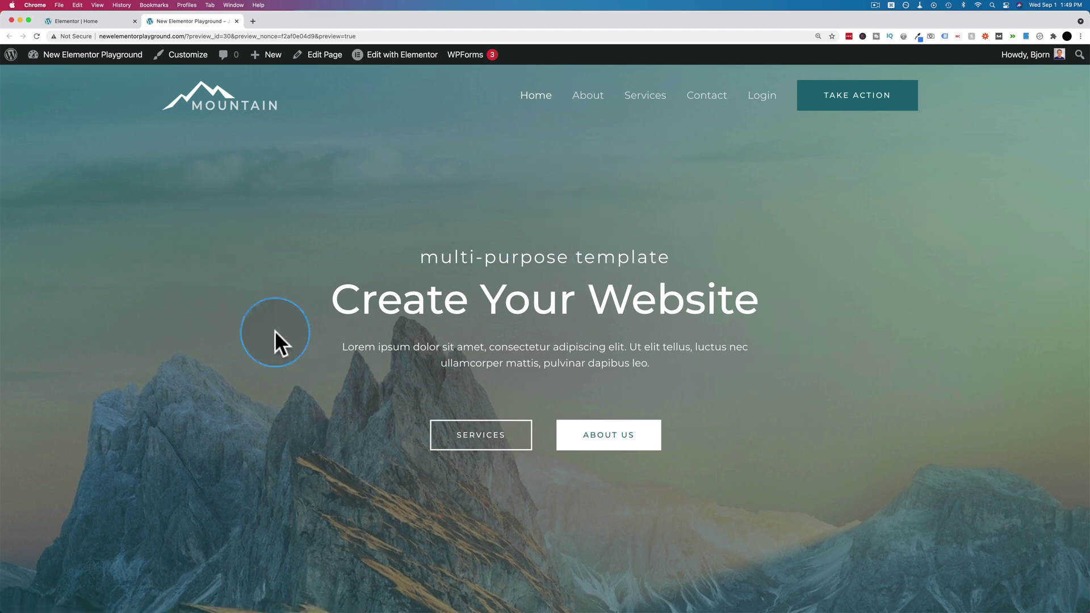
pyautogui.rightClick(132, 318)
pyautogui.click(165, 468)
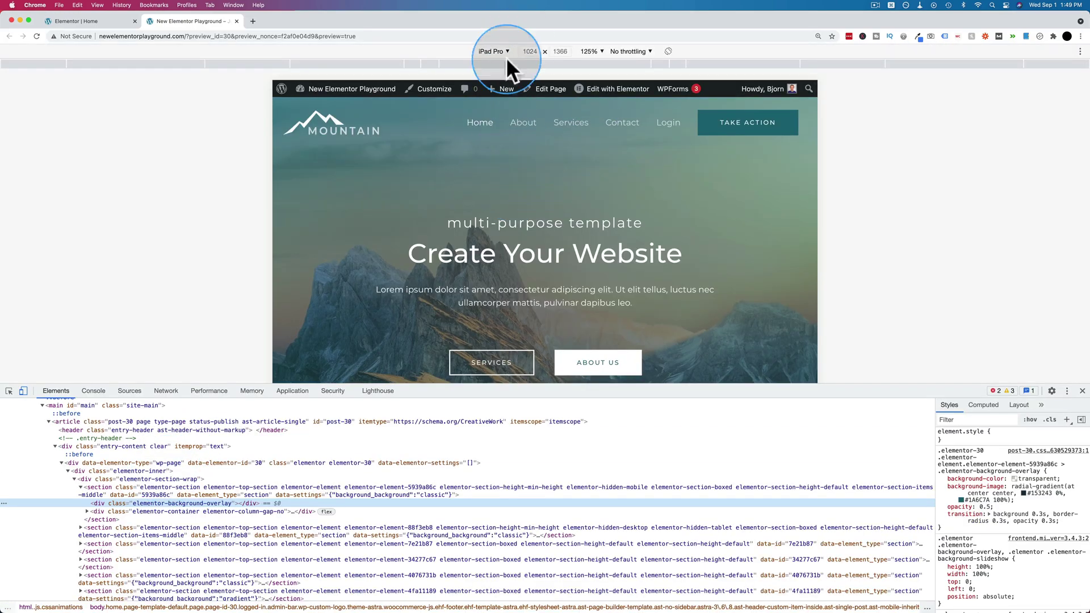
pyautogui.click(506, 53)
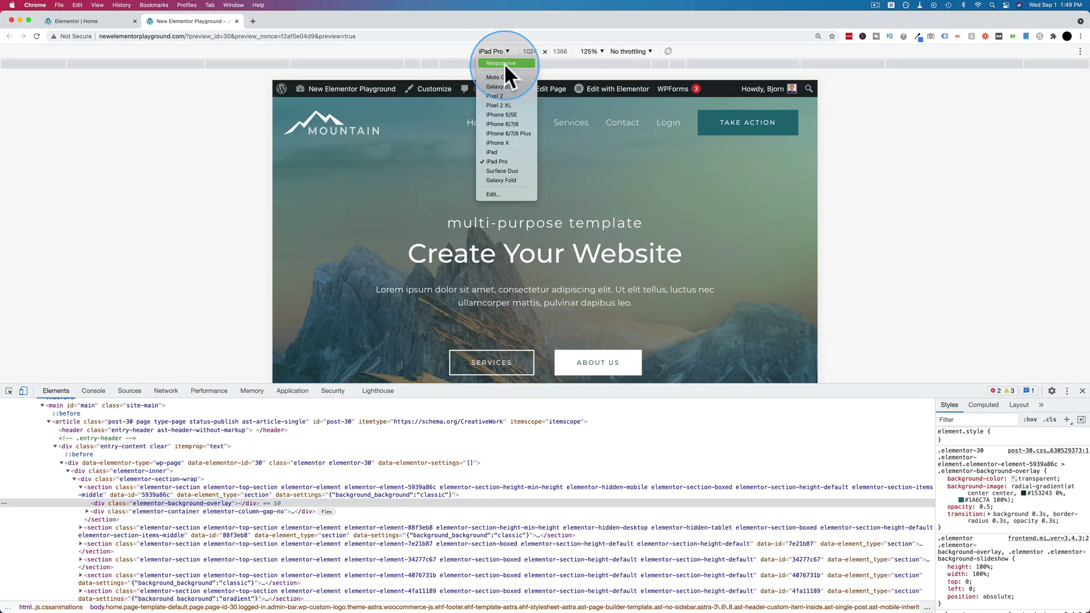
pyautogui.click(496, 96)
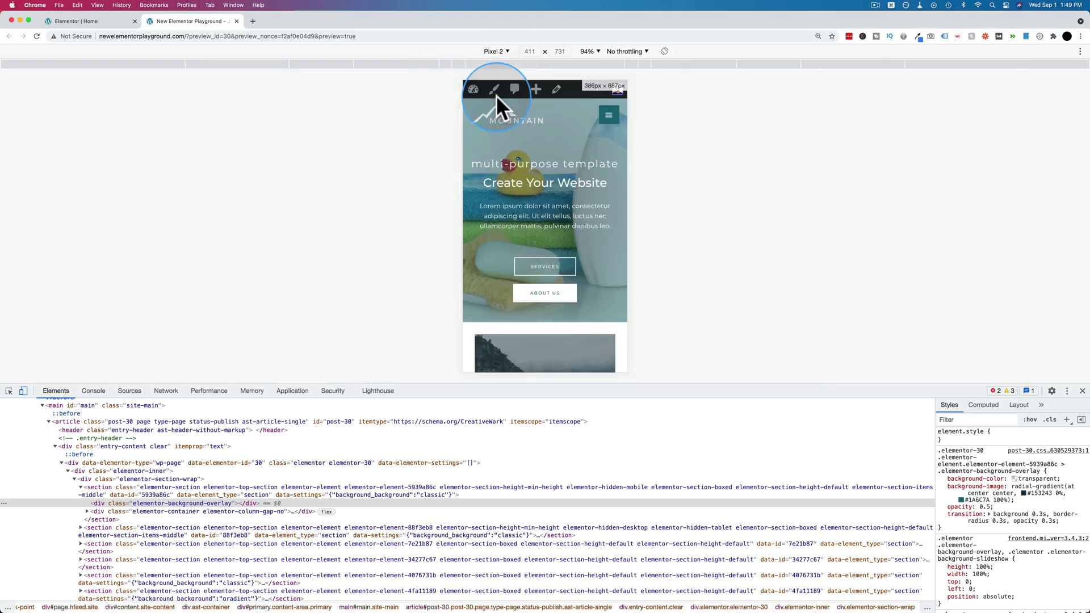